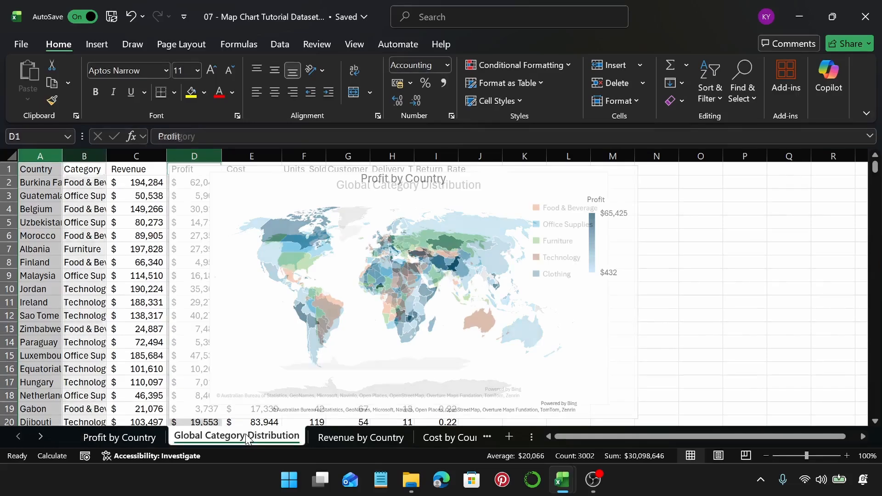
Step: Review the finished map charts on the Revenue by Country, Cost by Country, Revenue by State and Product Categories sheets
{"action": "left_click", "coordinate": [330, 443]}
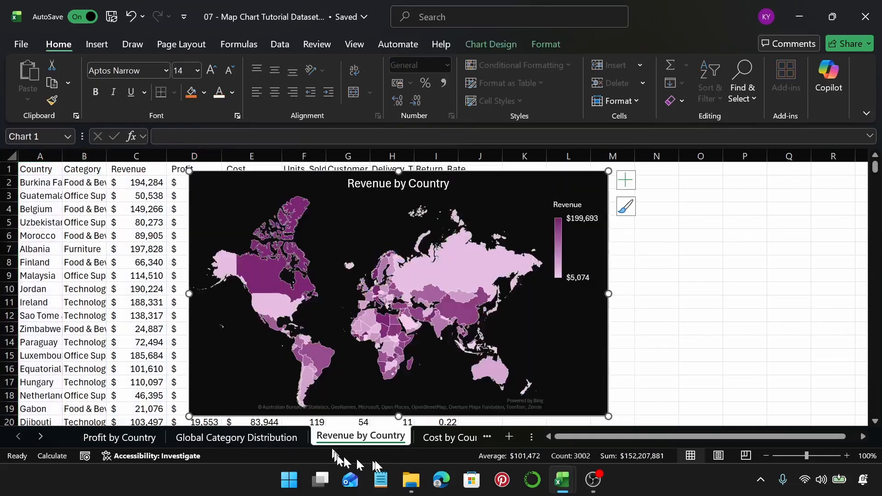
{"action": "left_click", "coordinate": [441, 437]}
{"action": "left_click", "coordinate": [434, 439]}
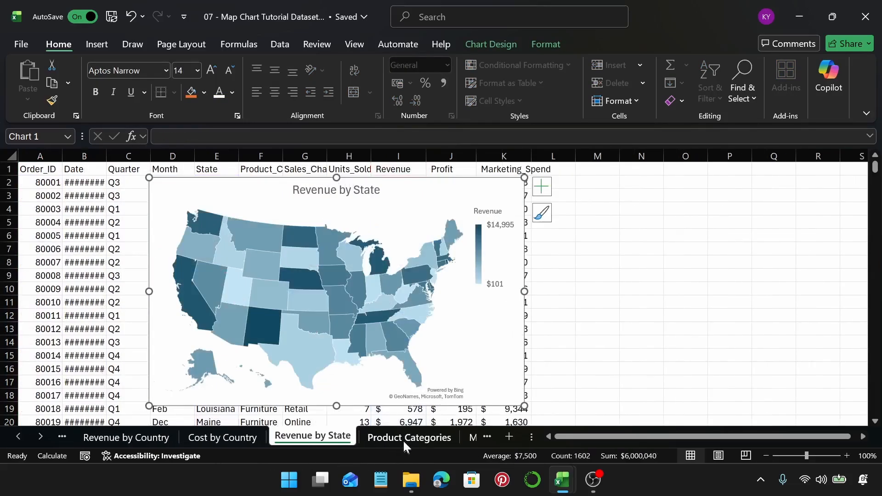
{"action": "left_click", "coordinate": [403, 440]}
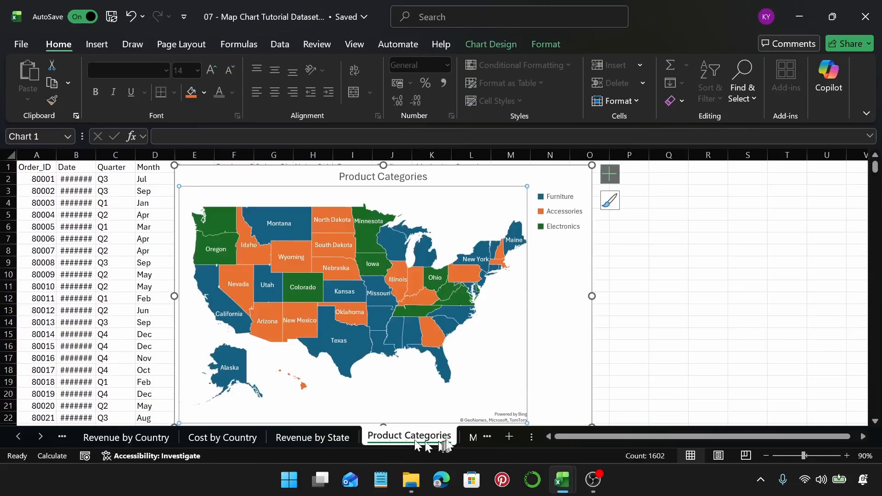
{"action": "left_click", "coordinate": [467, 437]}
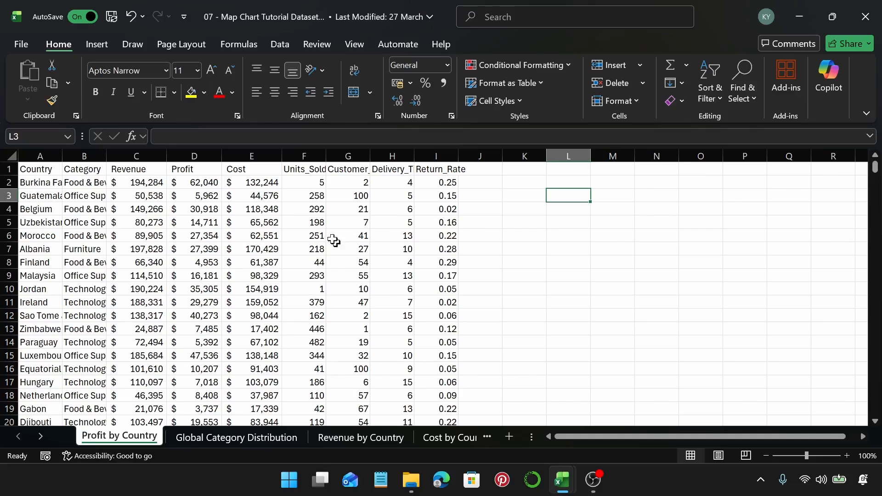
Step: Insert a Filled Map chart based on the Country and Profit columns of the Profit by Country sheet
{"action": "left_click", "coordinate": [54, 158]}
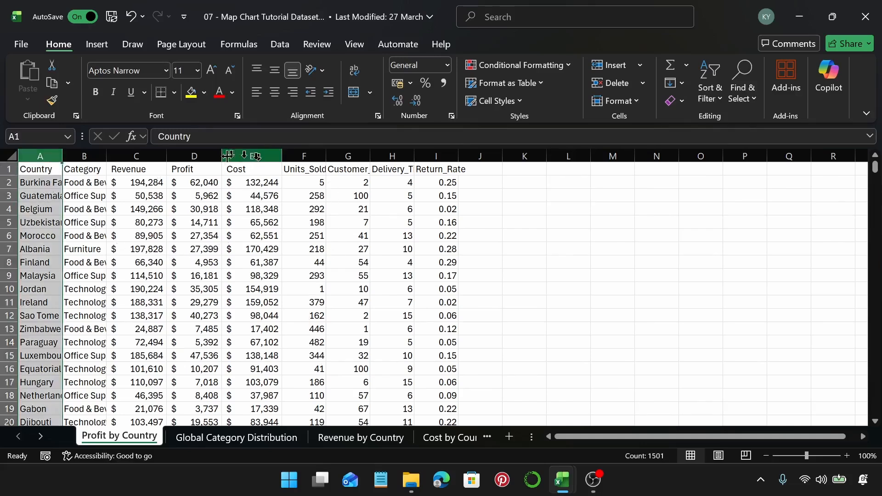
{"action": "left_click", "coordinate": [211, 157], "text": "ctrl"}
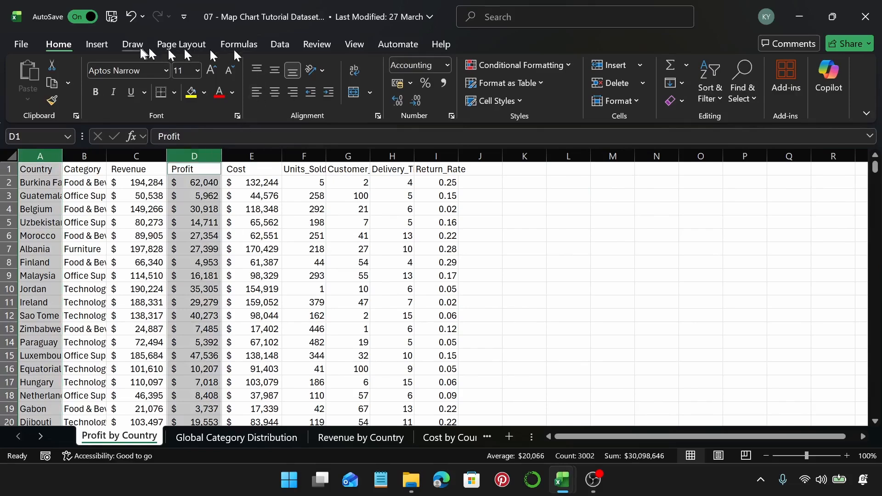
{"action": "left_click", "coordinate": [106, 50]}
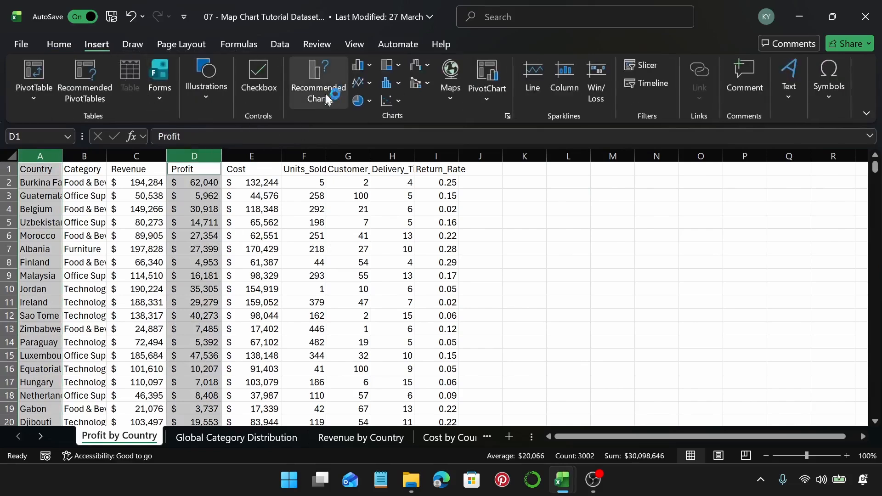
{"action": "left_click", "coordinate": [325, 86]}
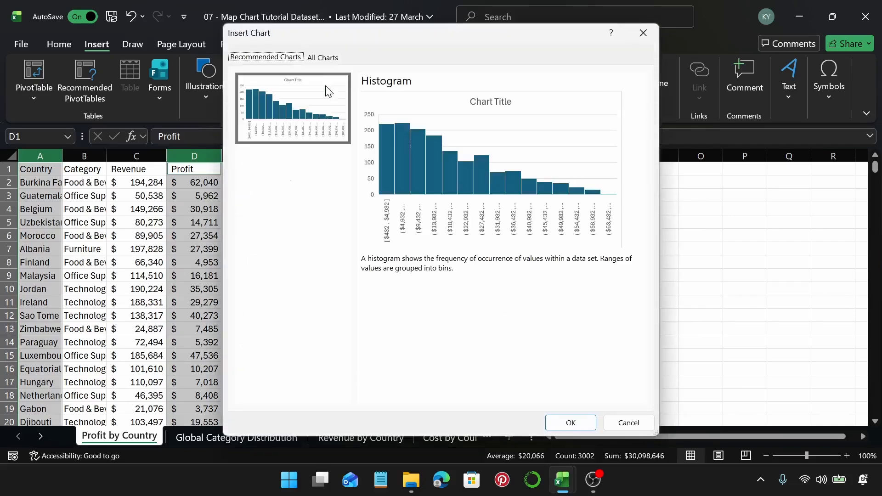
{"action": "left_click", "coordinate": [328, 57]}
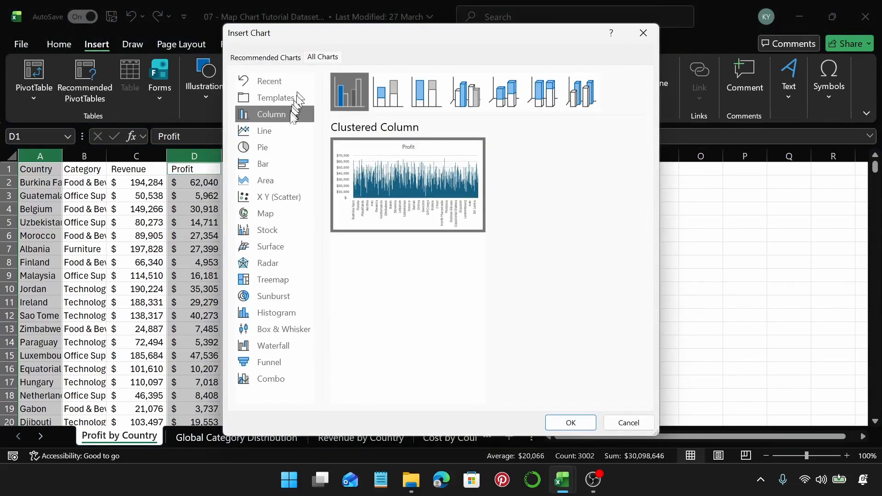
{"action": "left_click", "coordinate": [283, 215]}
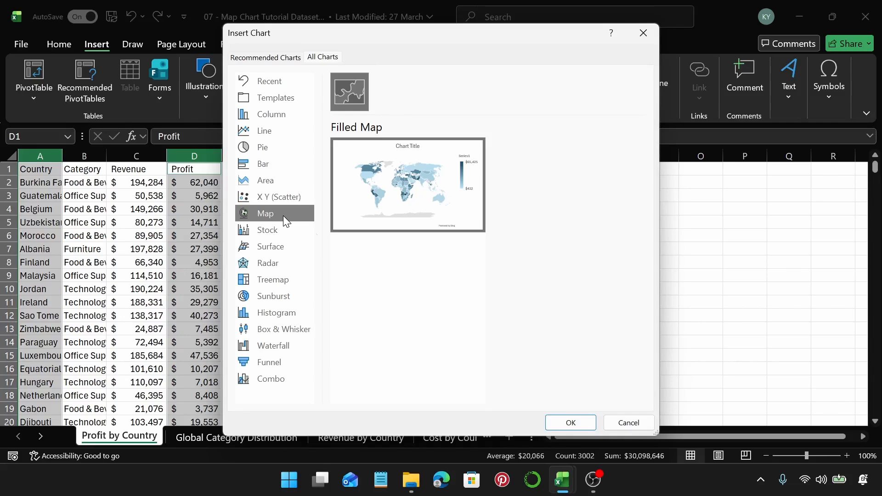
{"action": "left_click", "coordinate": [553, 423]}
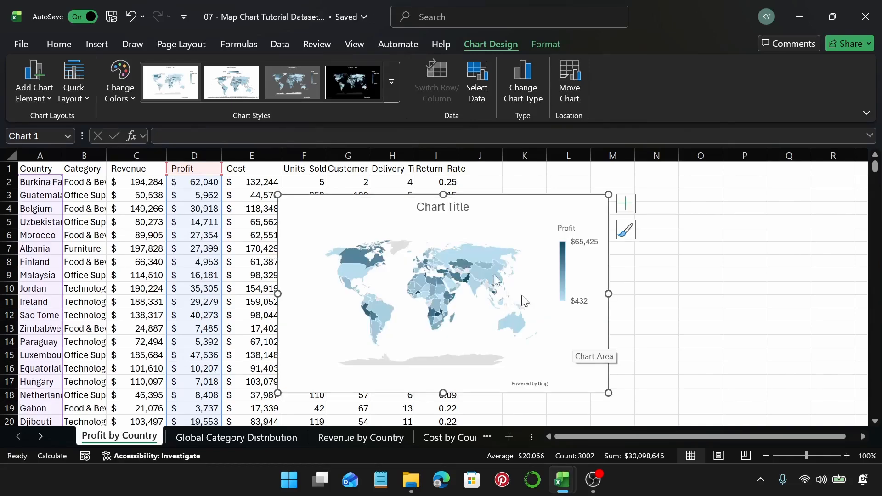
Step: Enlarge the profit map chart so it spans about columns D to M and rows 1 to 20
{"action": "left_click_drag", "start_coordinate": [443, 193], "coordinate": [448, 173]}
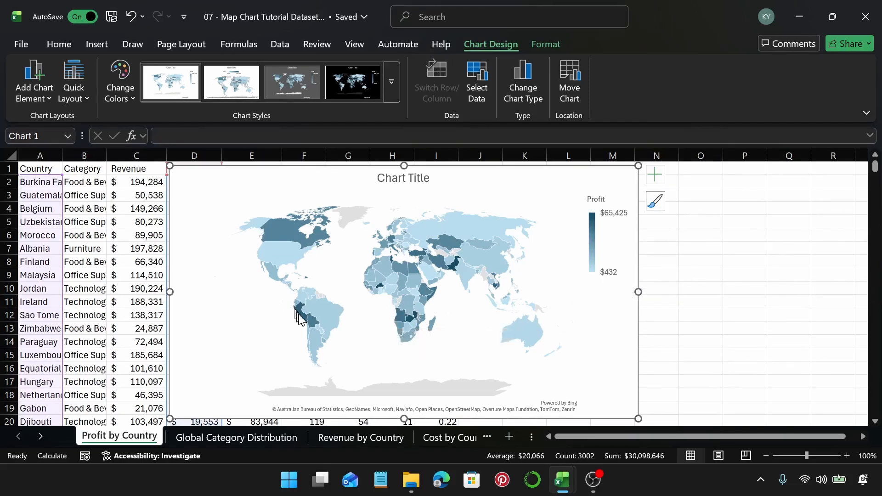
{"action": "mouse_move", "coordinate": [299, 317]}
{"action": "mouse_move", "coordinate": [453, 270]}
{"action": "mouse_move", "coordinate": [513, 331]}
{"action": "mouse_move", "coordinate": [275, 278]}
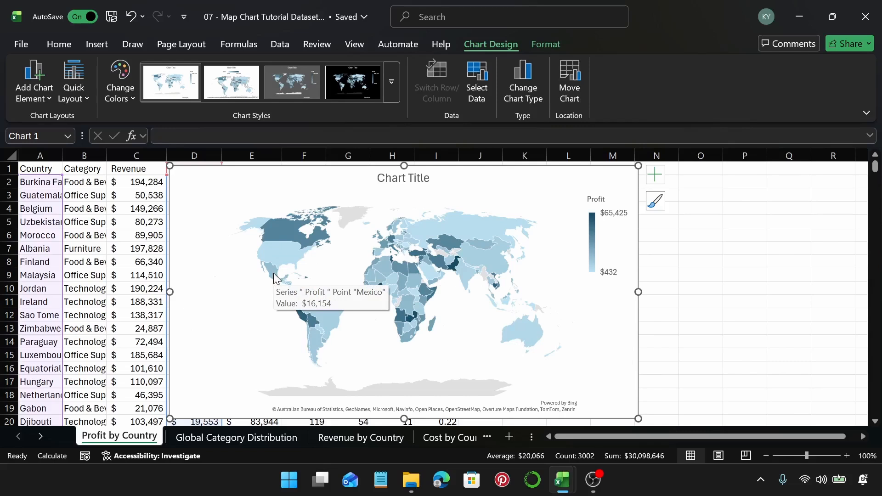
Step: Replace the map chart's placeholder title with "Profit by Country"
{"action": "left_click", "coordinate": [388, 175]}
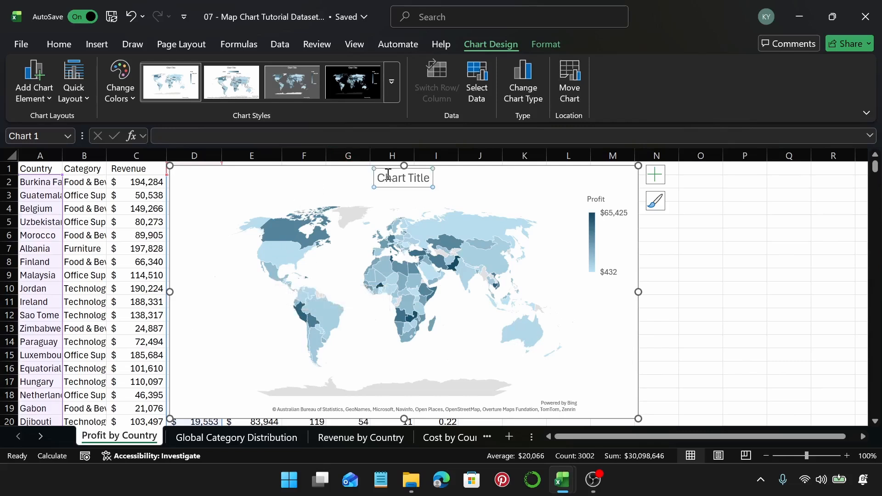
{"action": "left_click", "coordinate": [388, 174]}
{"action": "key", "text": "ctrl+a"}
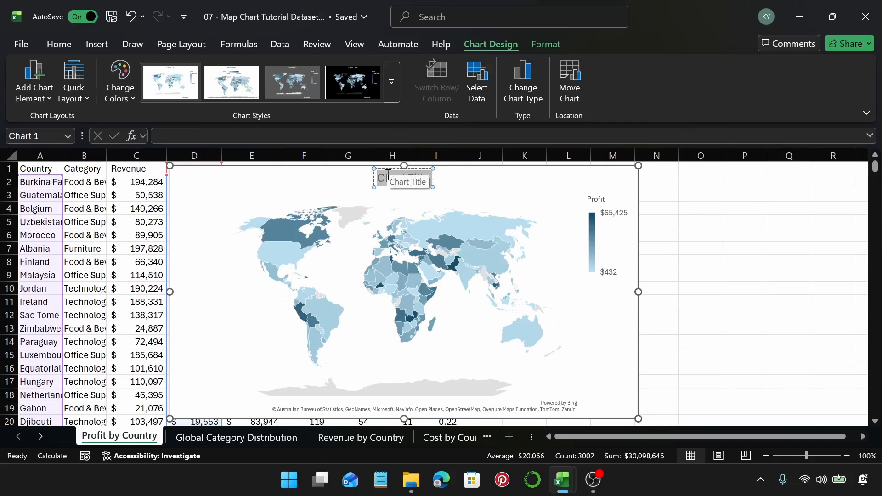
{"action": "mouse_move", "coordinate": [424, 289]}
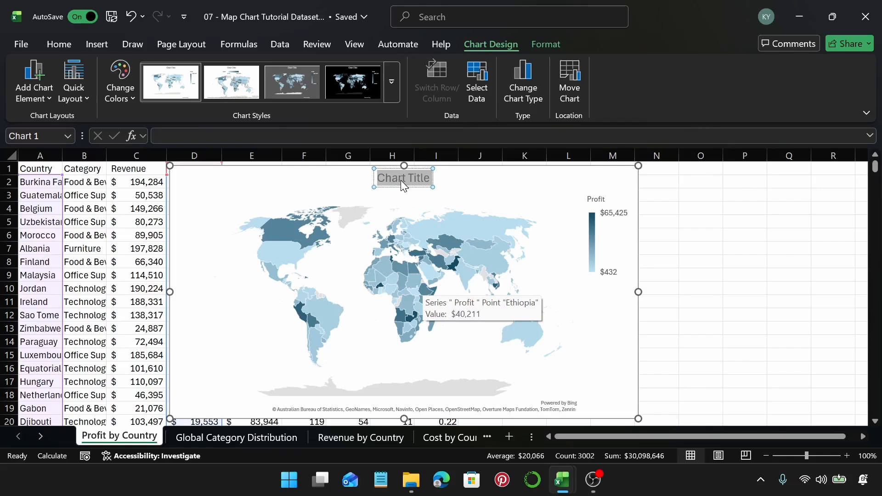
{"action": "type", "text": "Profit P"}
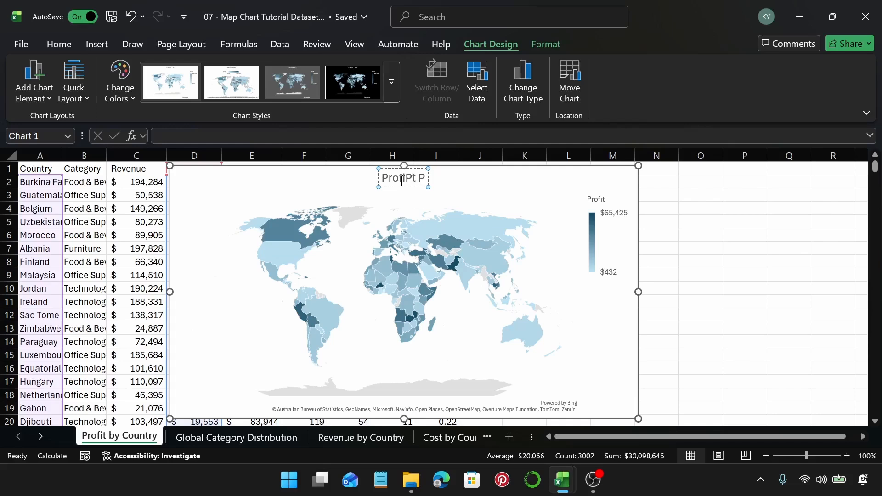
{"action": "key", "text": "BackSpace"}
{"action": "key", "text": "BackSpace"}
{"action": "key", "text": "BackSpace"}
{"action": "key", "text": "BackSpace"}
{"action": "key", "text": "BackSpace"}
{"action": "key", "text": "BackSpace"}
{"action": "key", "text": "BackSpace"}
{"action": "key", "text": "BackSpace"}
{"action": "type", "text": "rofit "}
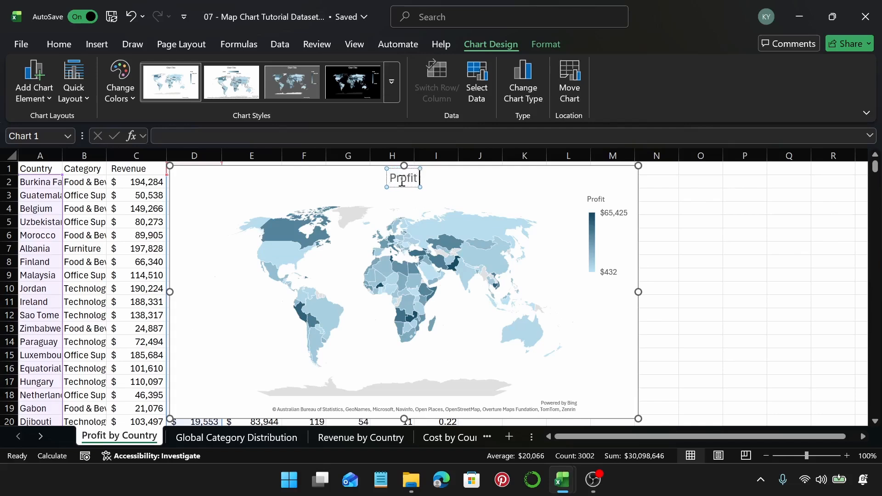
{"action": "type", "text": "by C"}
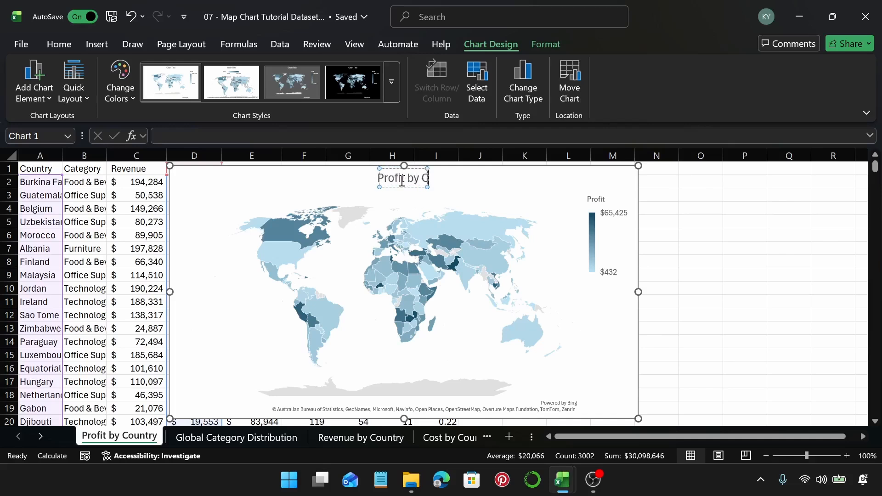
{"action": "type", "text": "ountry"}
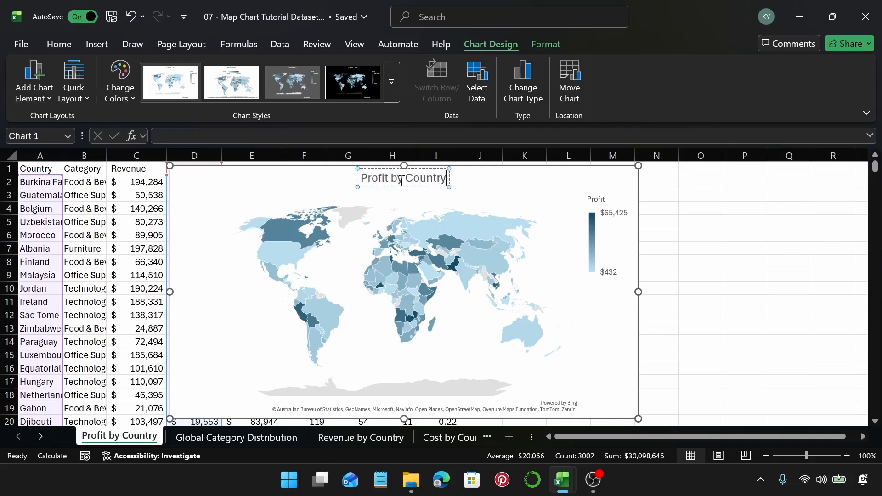
{"action": "left_click", "coordinate": [519, 186]}
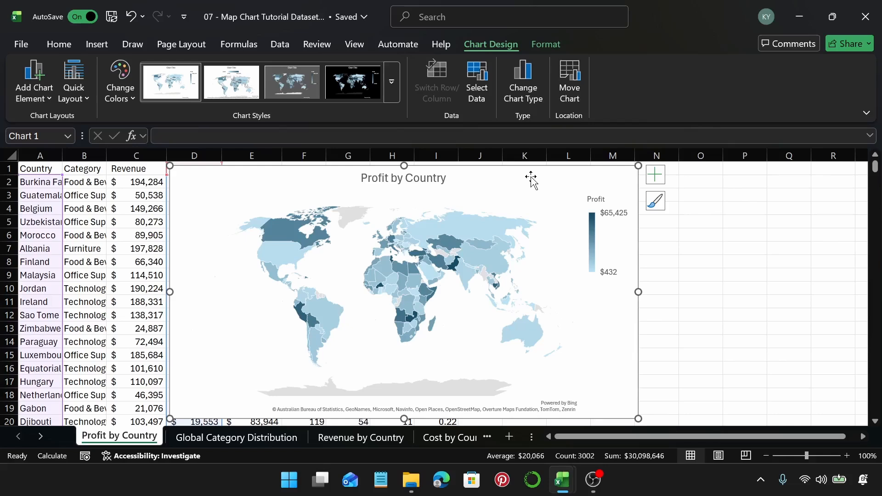
{"action": "left_click", "coordinate": [392, 82]}
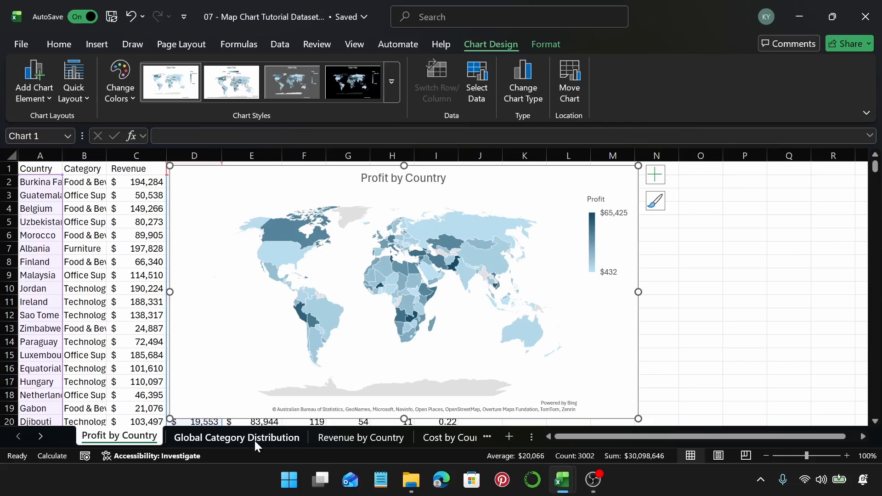
Step: On the Global Category Distribution sheet, insert a Filled Map chart based on the Country and Category columns
{"action": "left_click", "coordinate": [255, 439]}
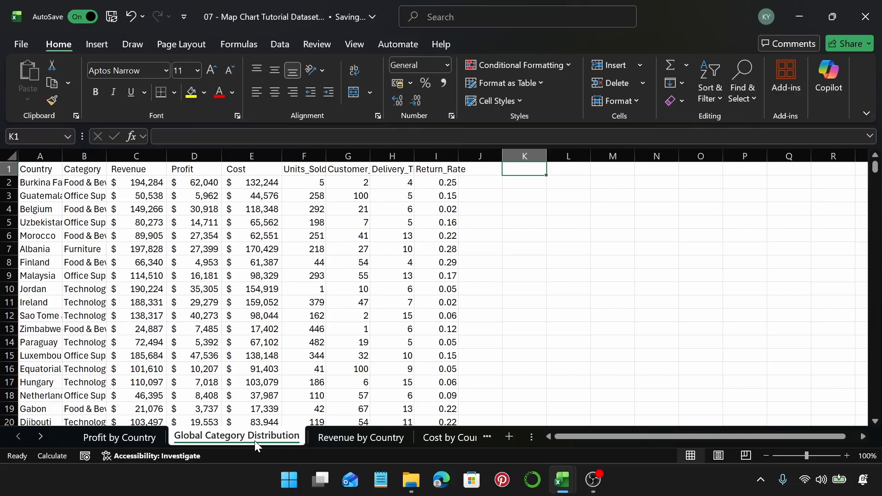
{"action": "left_click", "coordinate": [44, 155]}
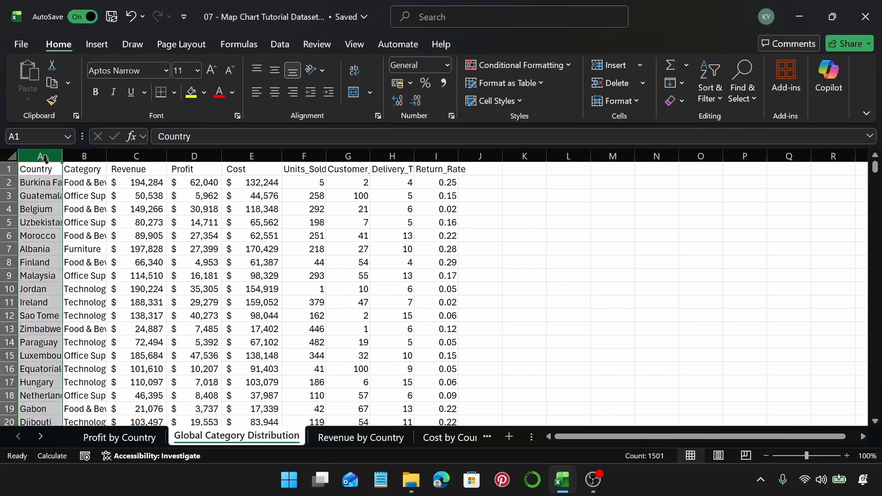
{"action": "left_click", "coordinate": [97, 157], "text": "ctrl"}
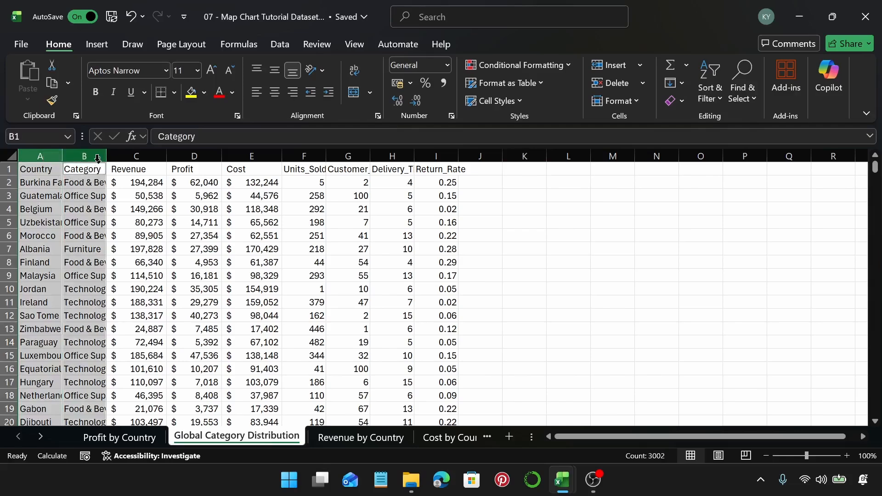
{"action": "left_click", "coordinate": [96, 44]}
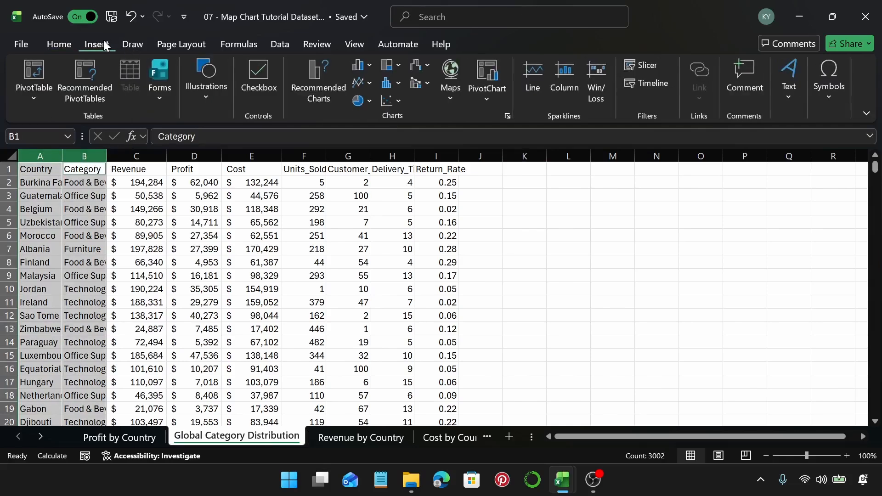
{"action": "left_click", "coordinate": [321, 98]}
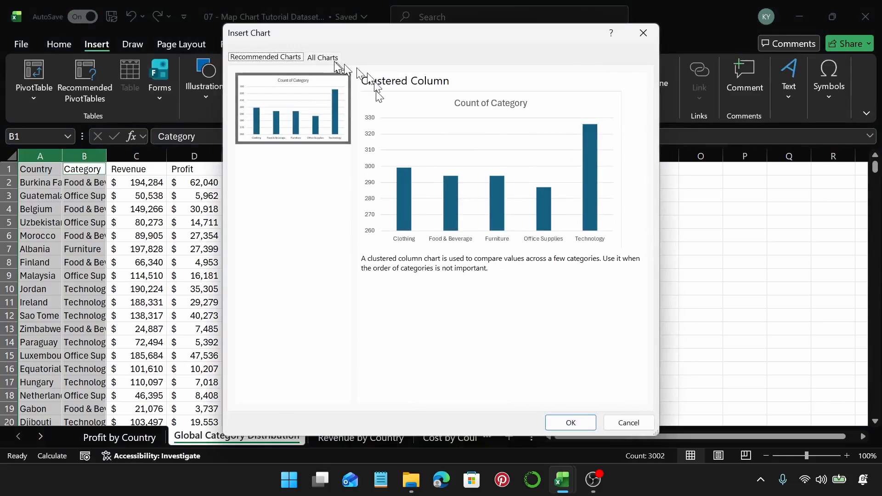
{"action": "left_click", "coordinate": [336, 65]}
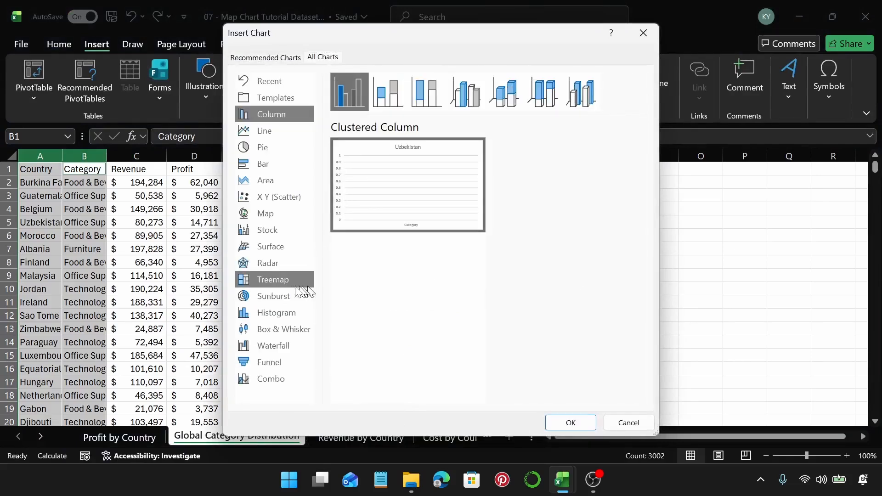
{"action": "left_click", "coordinate": [284, 215]}
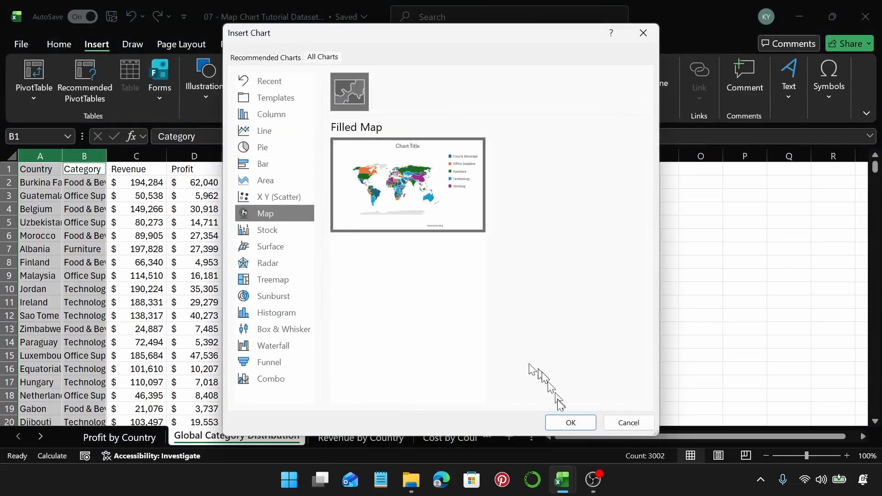
{"action": "left_click", "coordinate": [570, 424]}
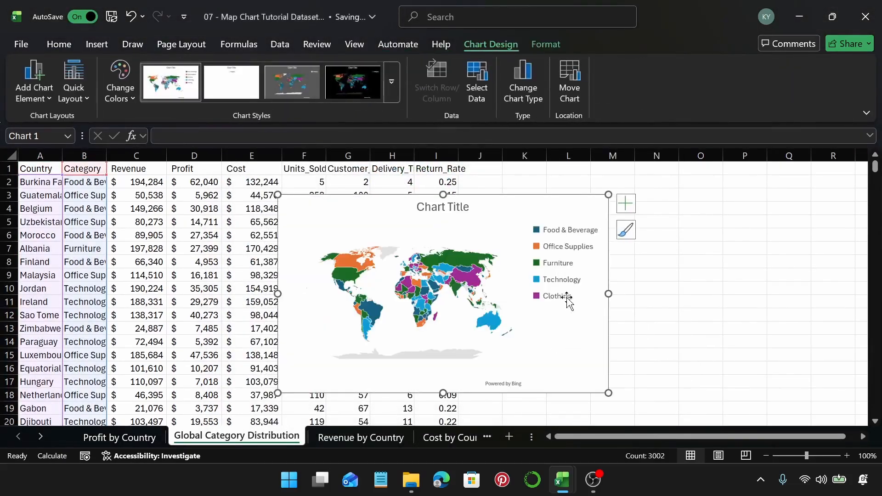
Step: Enlarge the category map chart so it spans about columns D to L and rows 1 to 19
{"action": "left_click_drag", "start_coordinate": [443, 194], "coordinate": [436, 174]}
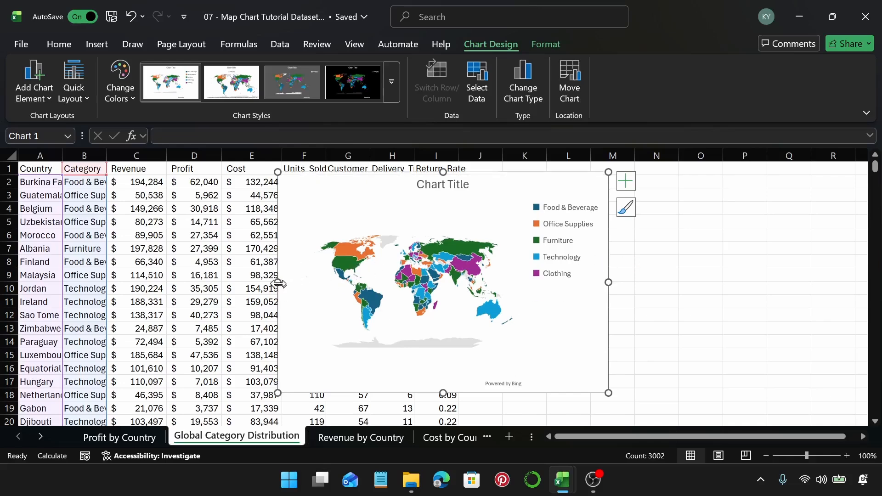
{"action": "left_click_drag", "start_coordinate": [278, 282], "coordinate": [211, 280]}
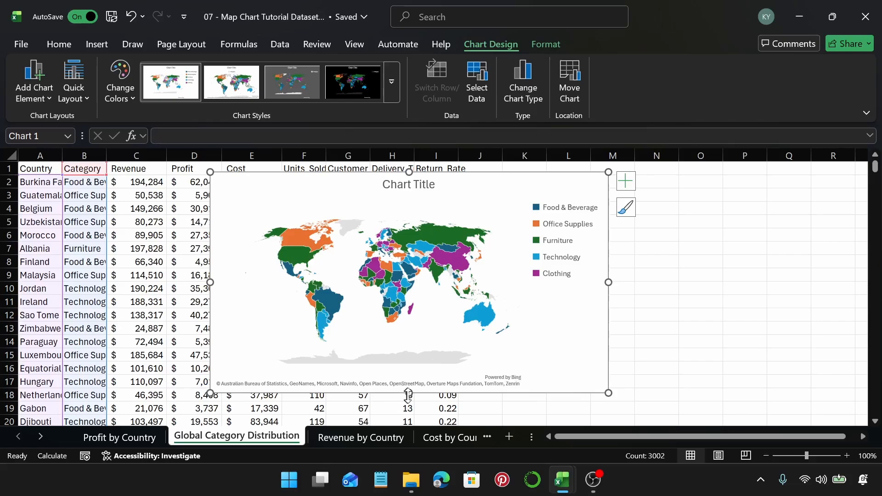
{"action": "left_click_drag", "start_coordinate": [404, 393], "coordinate": [424, 348]}
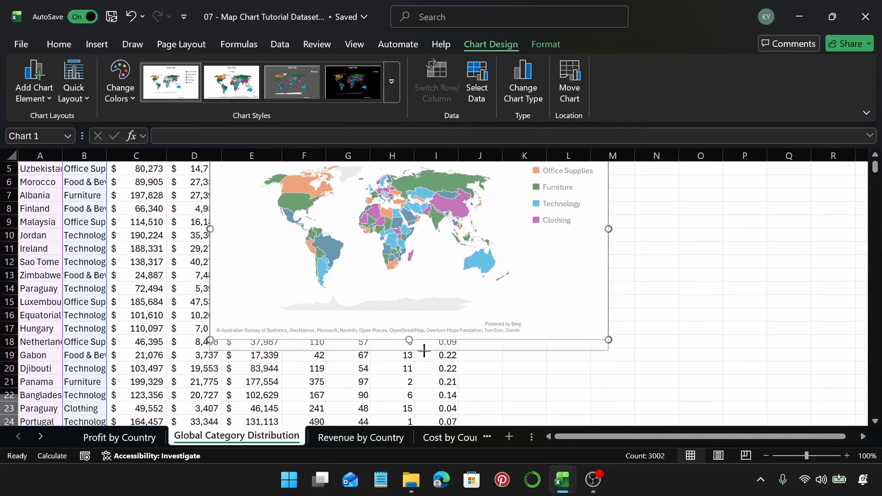
{"action": "scroll", "coordinate": [509, 339], "scroll_direction": "up", "scroll_amount": 2}
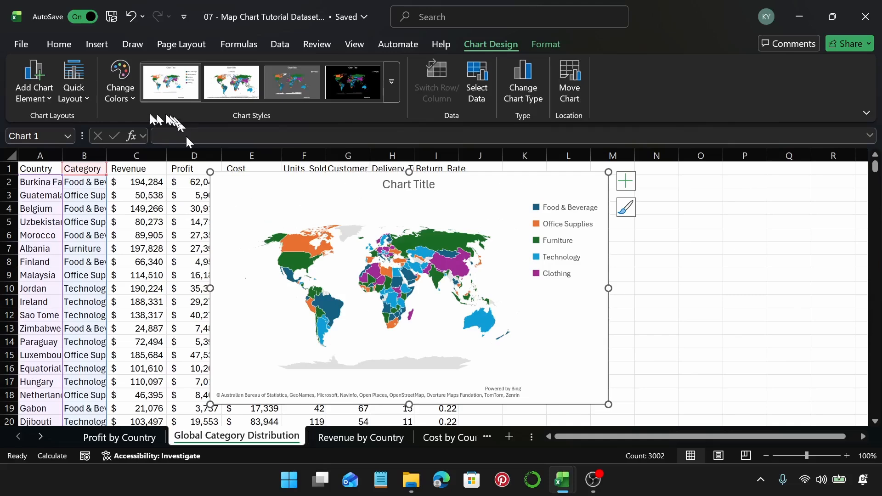
Step: Recolor the category map with the Colorful palette starting orange, blue and green, and replace its placeholder title with "Global Category Distribution"
{"action": "left_click", "coordinate": [124, 92]}
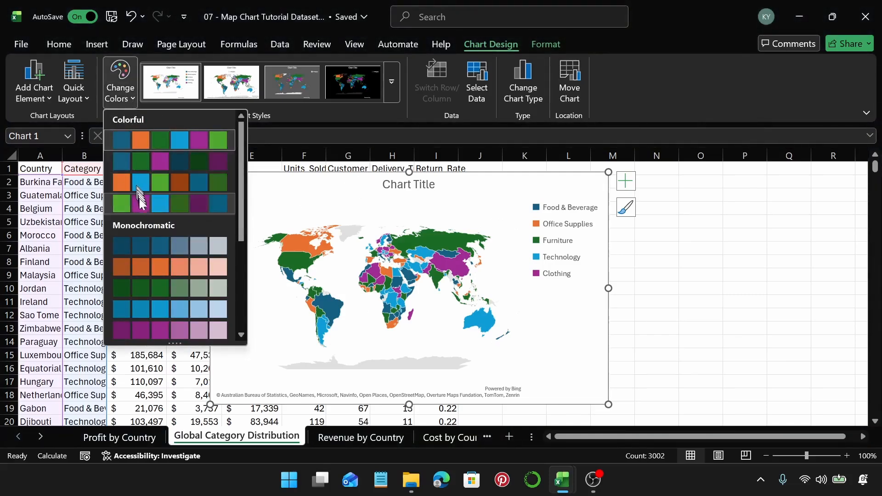
{"action": "left_click", "coordinate": [148, 186]}
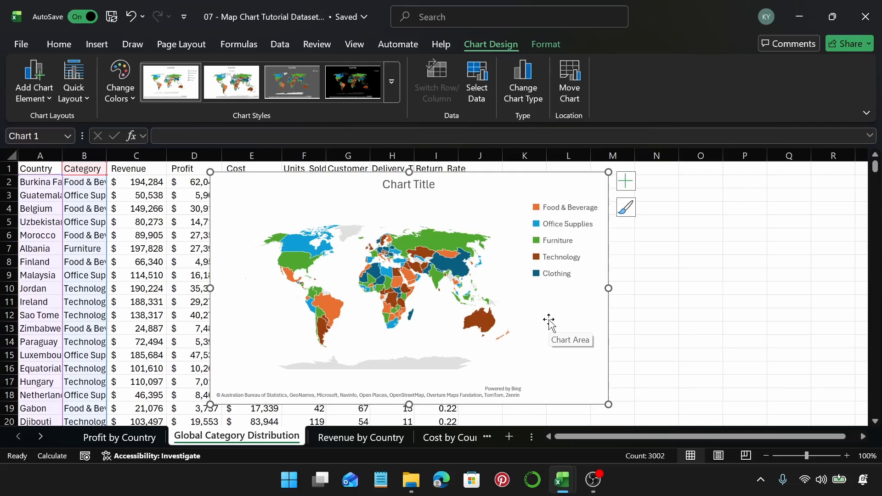
{"action": "left_click", "coordinate": [398, 186]}
{"action": "triple_click", "coordinate": [403, 185]}
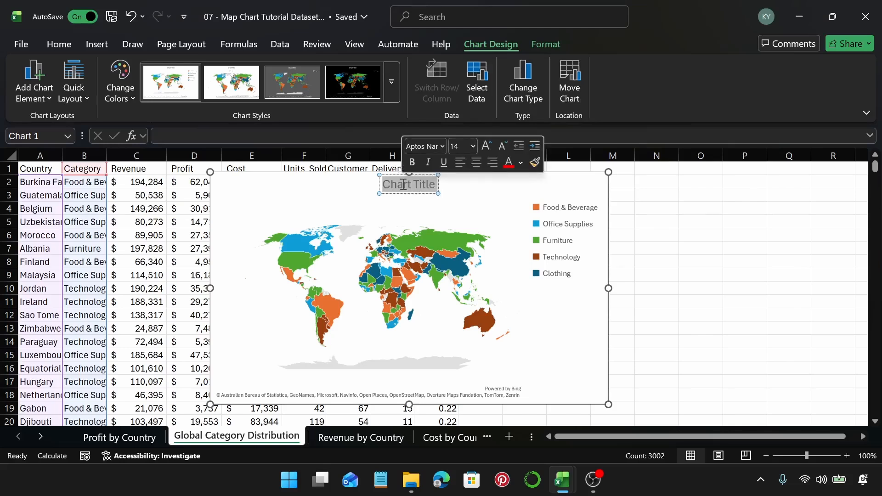
{"action": "type", "text": "Global C"}
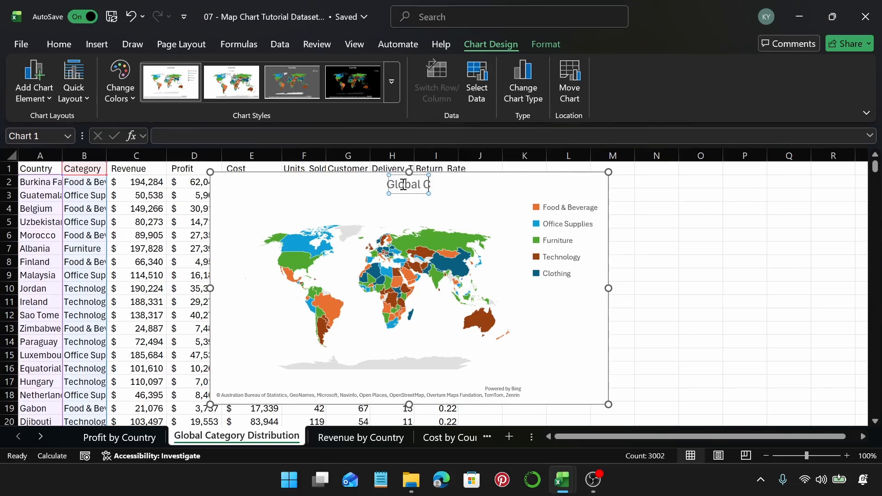
{"action": "type", "text": "ateg"}
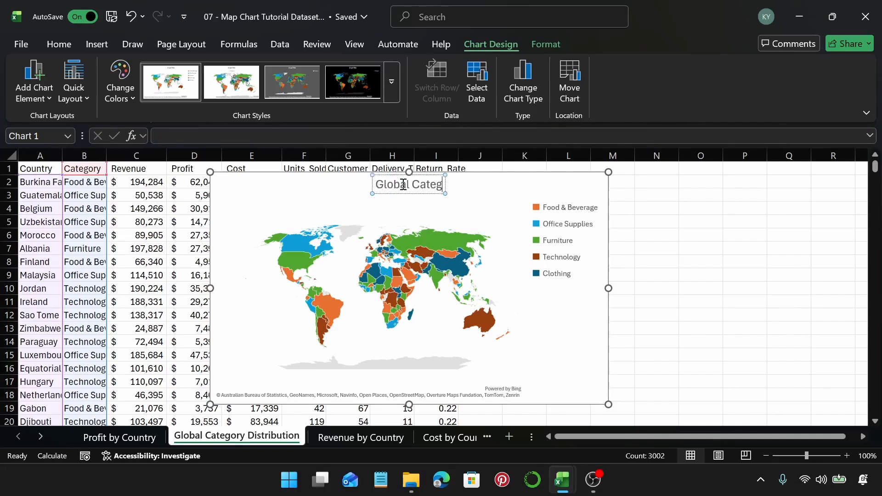
{"action": "type", "text": "ory Dis"}
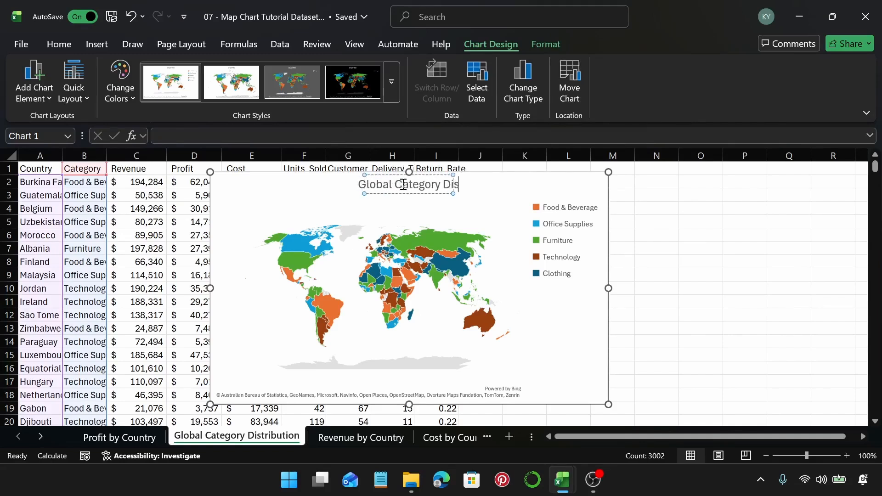
{"action": "type", "text": "tribution"}
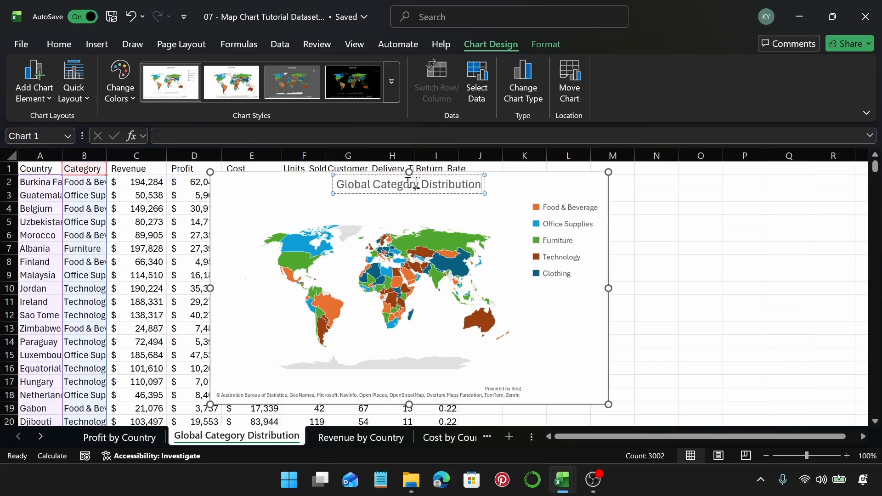
{"action": "left_click", "coordinate": [503, 187]}
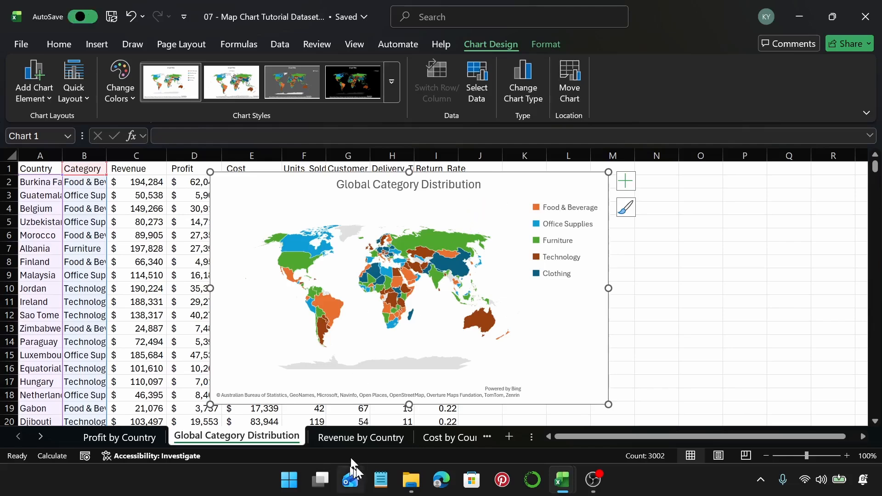
Step: On the Revenue by Country sheet, insert a Filled Map chart of Country and Revenue, enlarged to about columns D to M and rows 1 to 19
{"action": "left_click", "coordinate": [363, 443]}
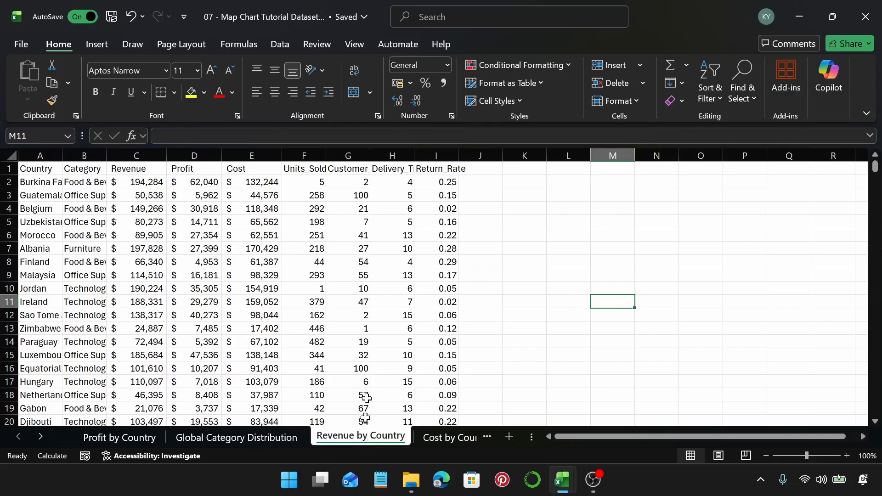
{"action": "left_click", "coordinate": [41, 155]}
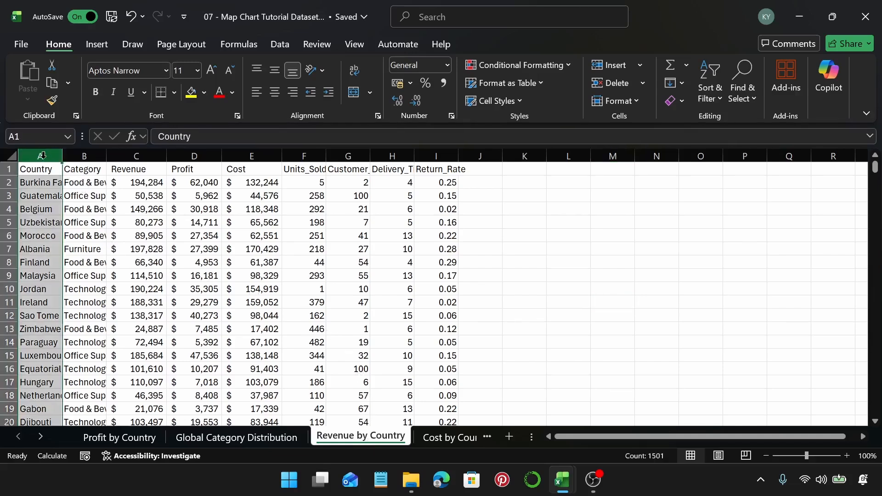
{"action": "left_click", "coordinate": [146, 155], "text": "ctrl"}
{"action": "left_click", "coordinate": [96, 42]}
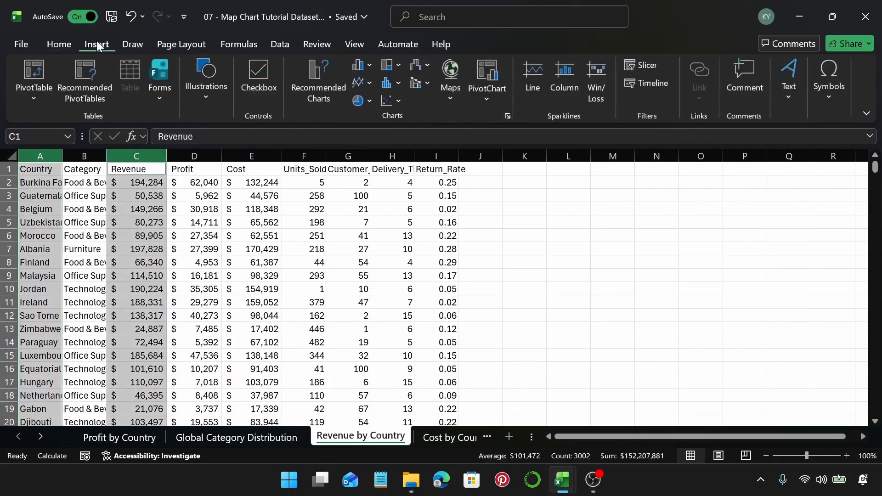
{"action": "left_click", "coordinate": [316, 71]}
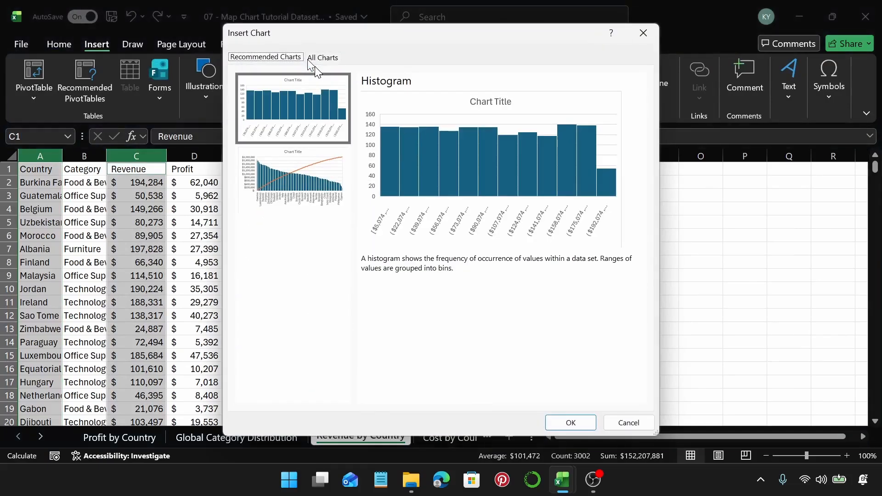
{"action": "left_click", "coordinate": [336, 62]}
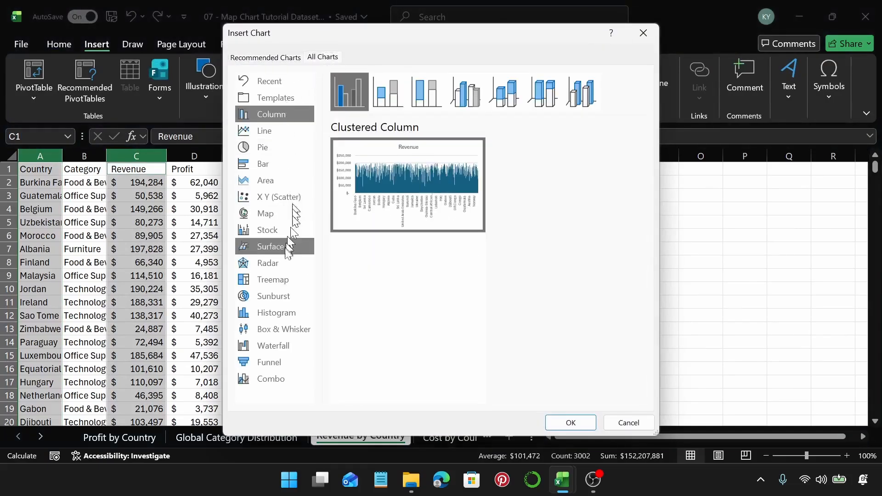
{"action": "left_click", "coordinate": [283, 220]}
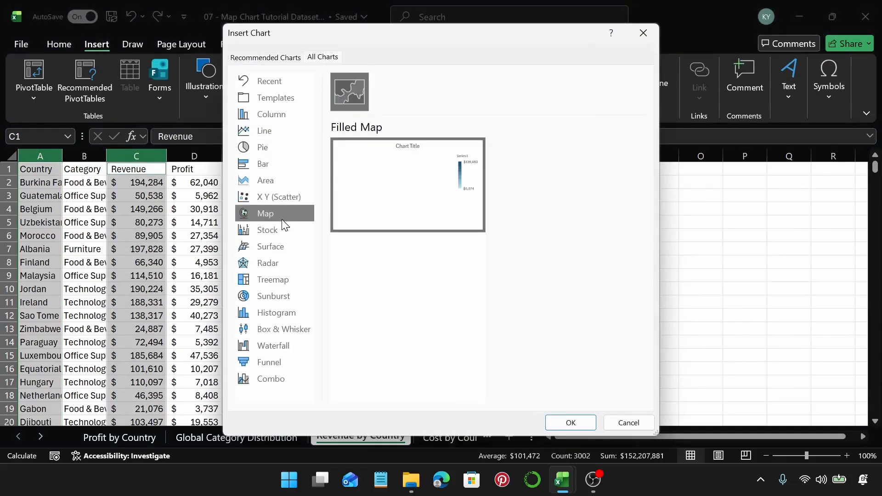
{"action": "left_click", "coordinate": [582, 423]}
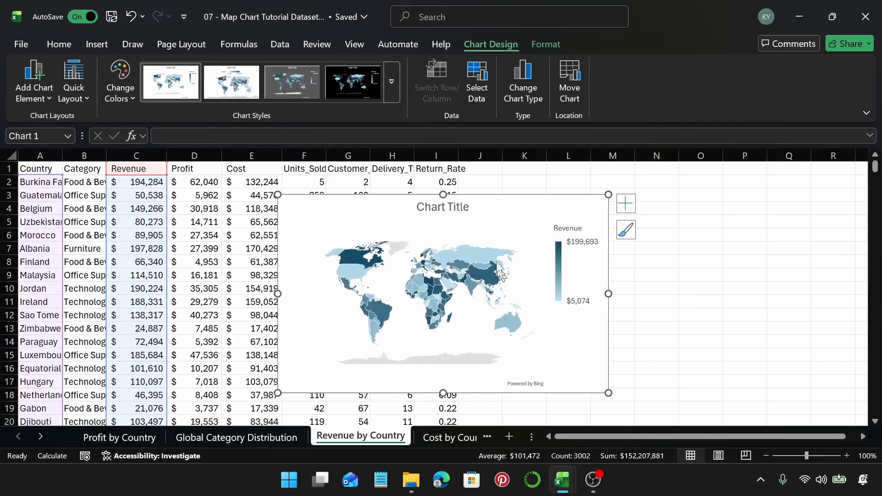
{"action": "left_click_drag", "start_coordinate": [444, 199], "coordinate": [444, 173]}
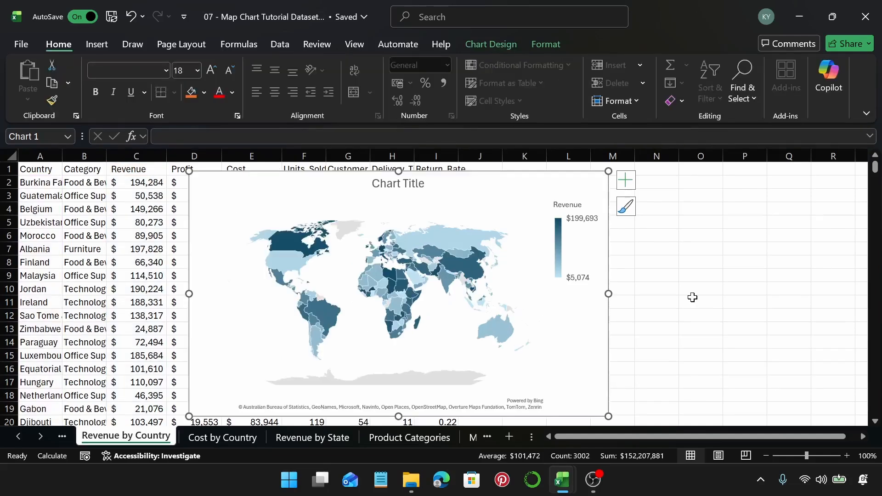
Step: Give the revenue map's chart area a solid fill in Black, Text 1, Lighter 5%
{"action": "right_click", "coordinate": [543, 186]}
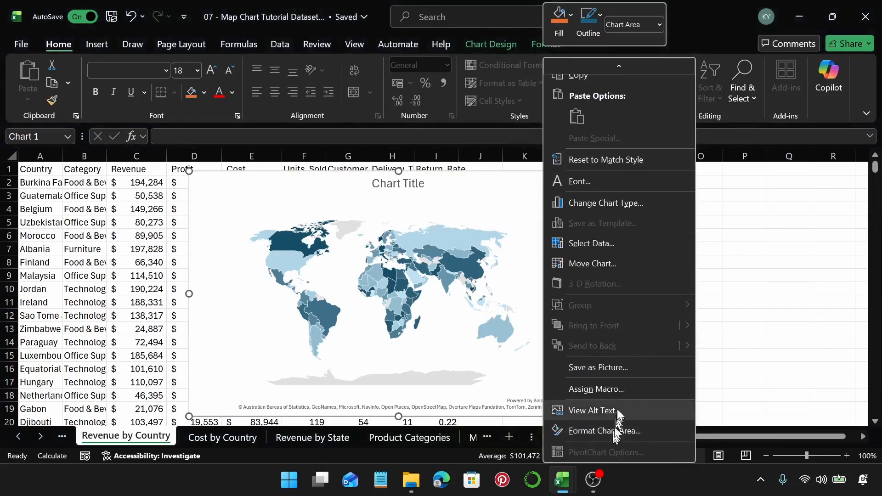
{"action": "left_click", "coordinate": [615, 415]}
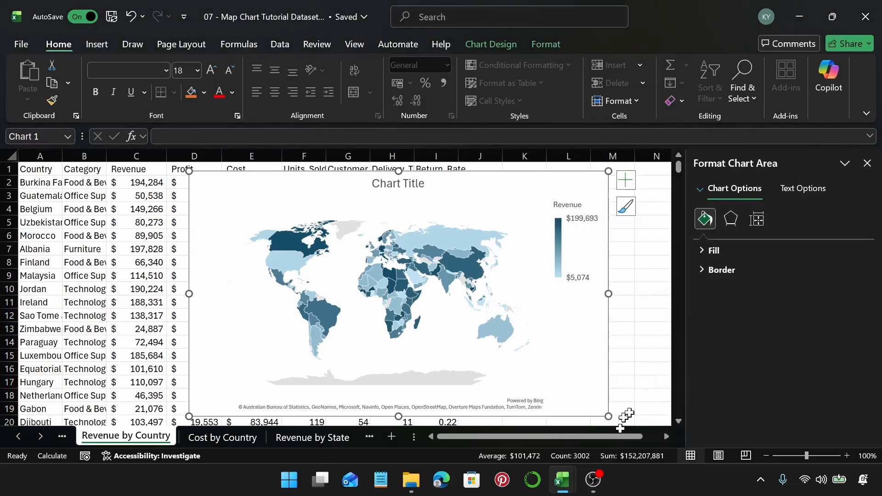
{"action": "left_click", "coordinate": [731, 255]}
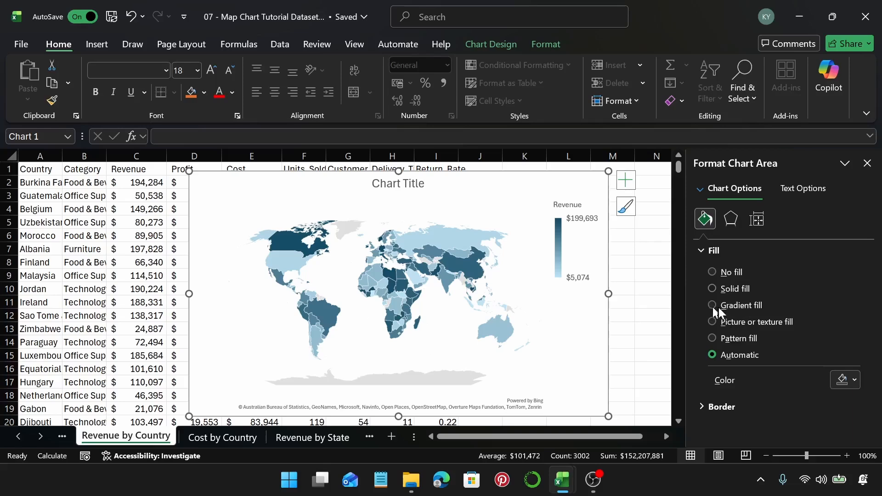
{"action": "left_click", "coordinate": [714, 289]}
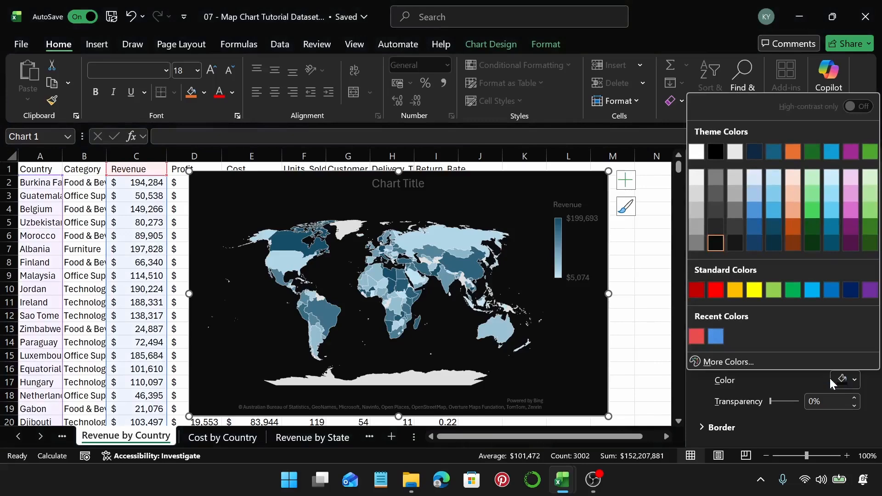
{"action": "left_click", "coordinate": [831, 379]}
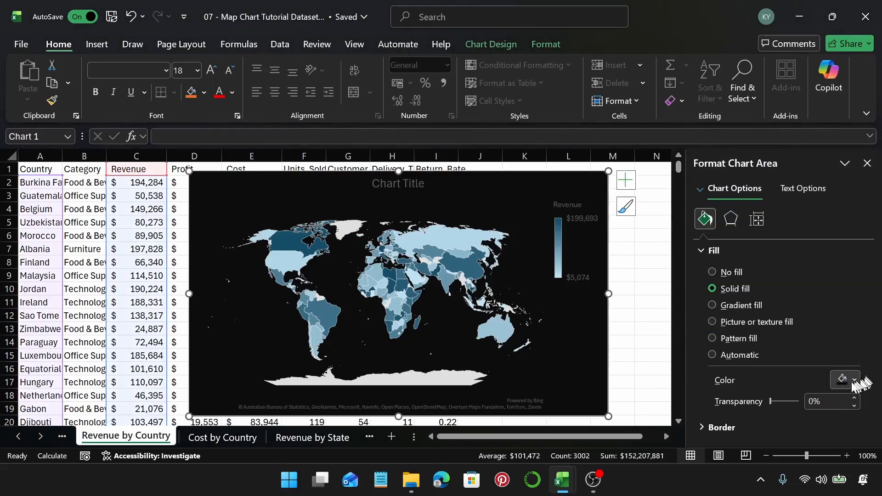
{"action": "left_click", "coordinate": [848, 382]}
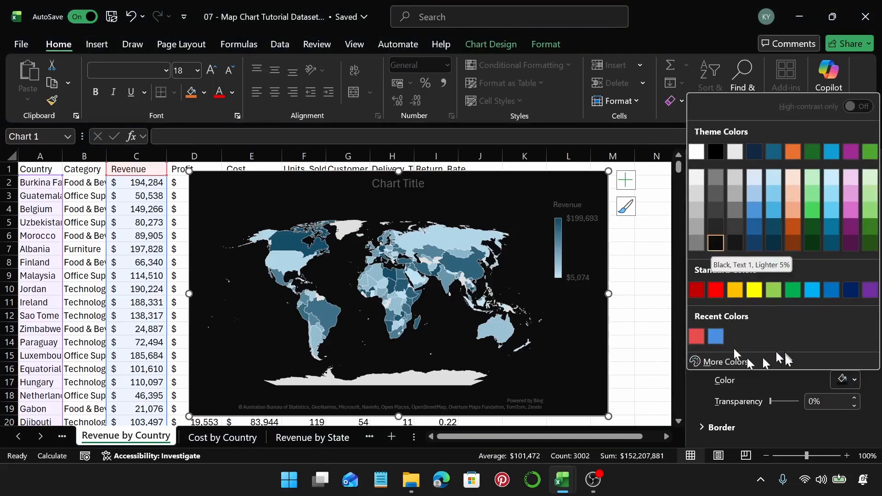
{"action": "left_click", "coordinate": [815, 378]}
Step: Set the map projection of the revenue map's data series to Mercator
{"action": "left_click", "coordinate": [473, 241]}
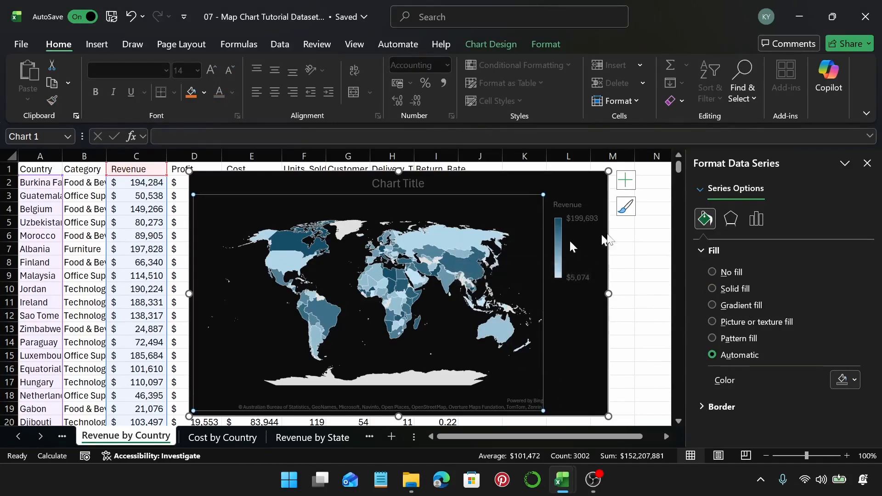
{"action": "left_click", "coordinate": [757, 220]}
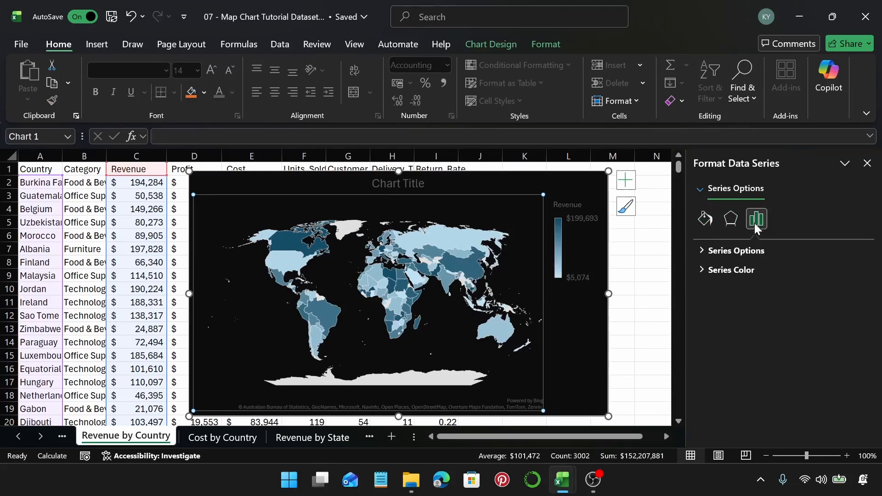
{"action": "left_click", "coordinate": [718, 251]}
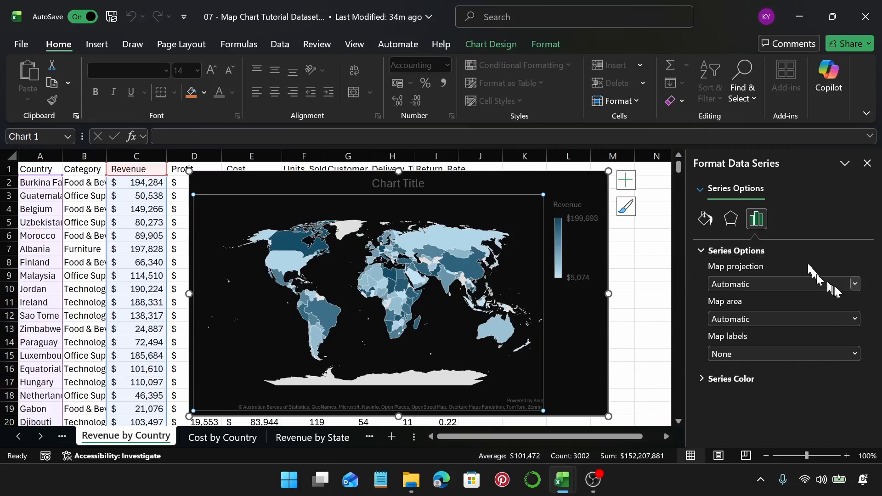
{"action": "left_click", "coordinate": [853, 285]}
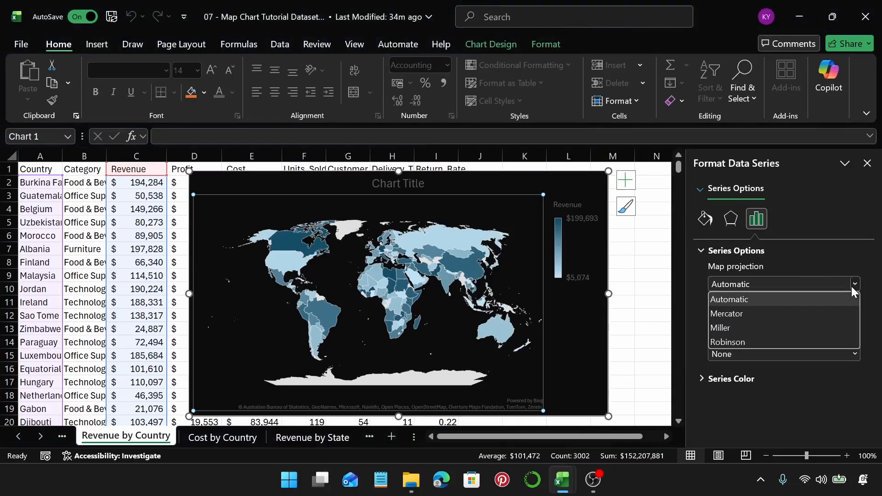
{"action": "left_click", "coordinate": [734, 315]}
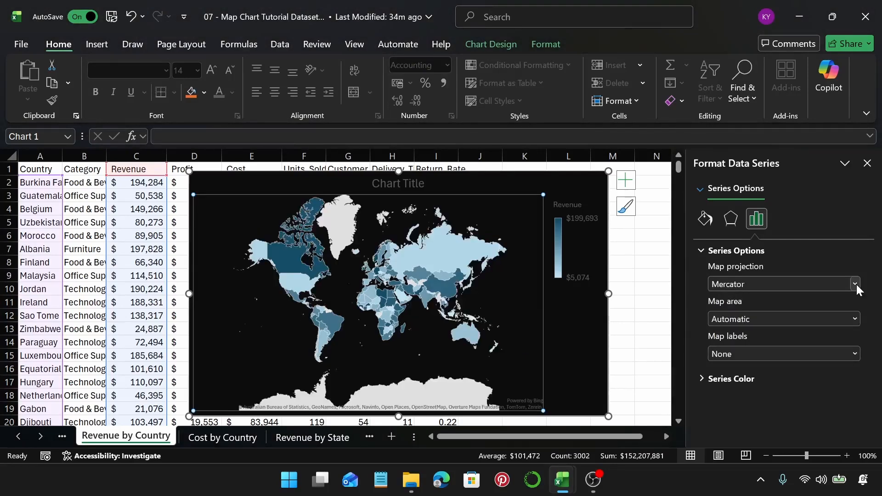
Step: Try the Miller and Robinson projections on the revenue map and return it to Mercator
{"action": "left_click", "coordinate": [856, 284]}
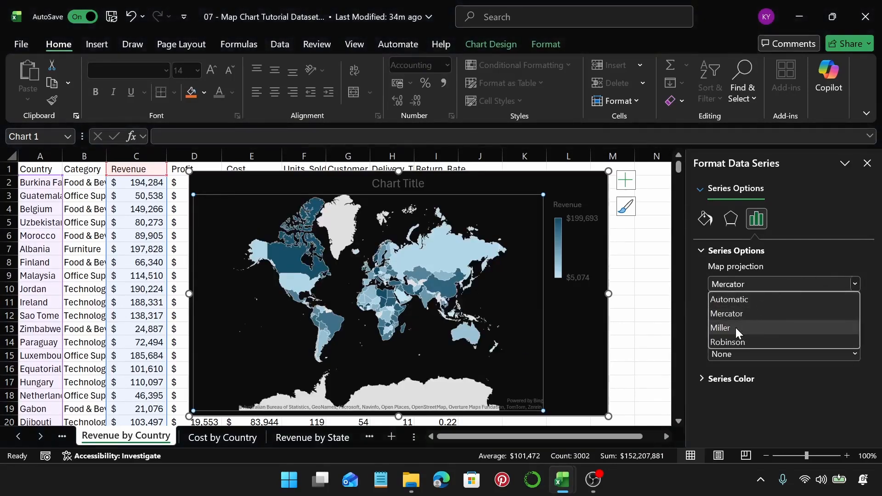
{"action": "key", "text": "Escape"}
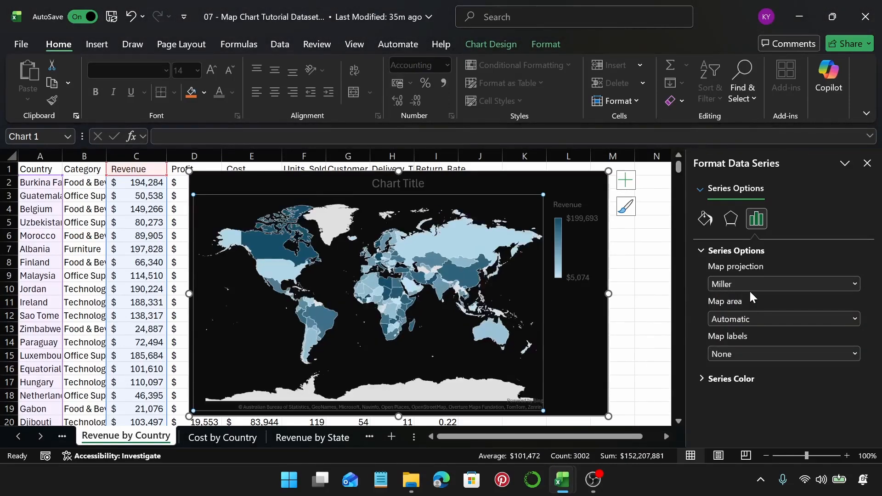
{"action": "left_click", "coordinate": [856, 284]}
{"action": "left_click", "coordinate": [736, 343]}
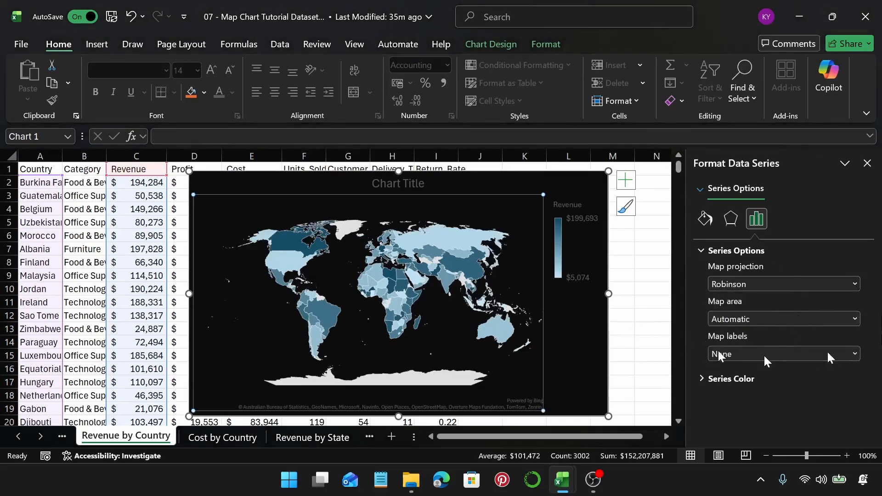
{"action": "left_click", "coordinate": [856, 285]}
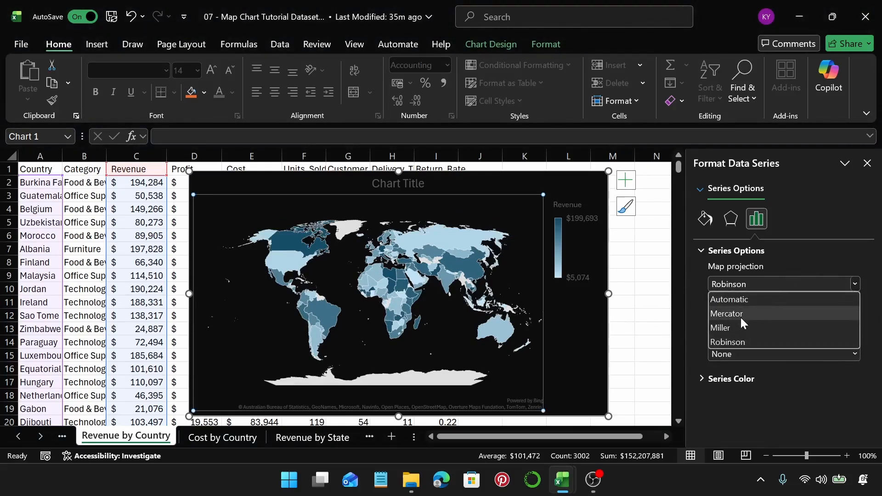
{"action": "left_click", "coordinate": [741, 315]}
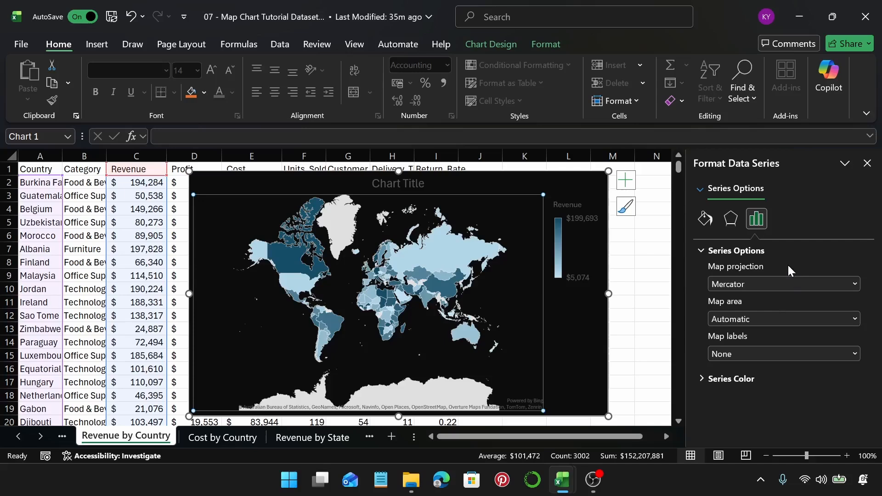
Step: Limit the revenue map's area to "Only regions with data" and select the plot area
{"action": "left_click", "coordinate": [858, 321]}
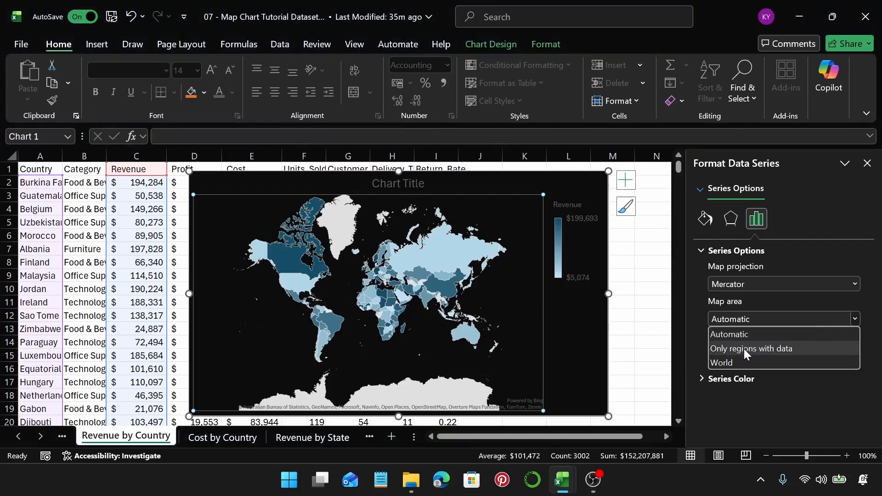
{"action": "left_click", "coordinate": [743, 348]}
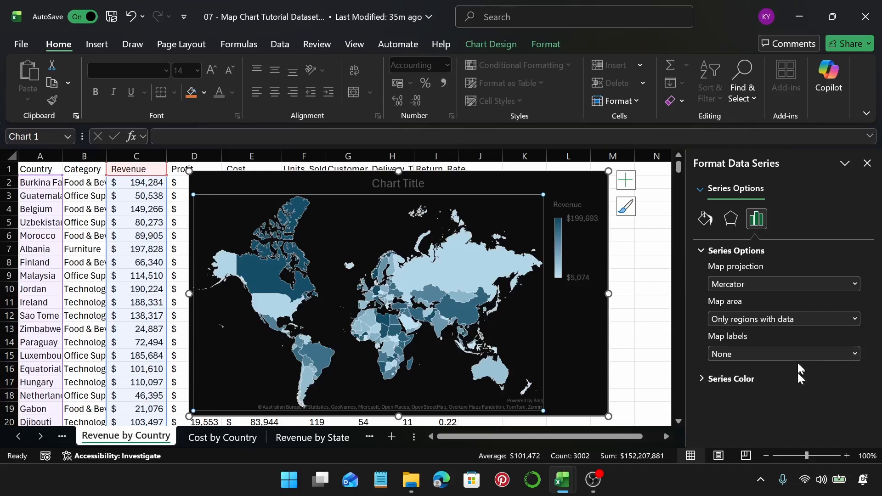
{"action": "left_click", "coordinate": [512, 214]}
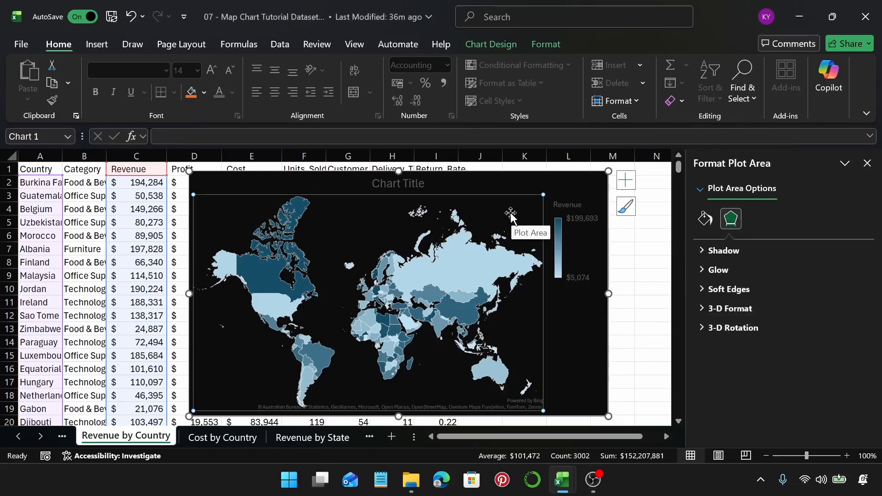
Step: Set the revenue map's series colors to the lightest purple theme shade for the minimum and dark purple for the maximum
{"action": "left_click", "coordinate": [475, 263]}
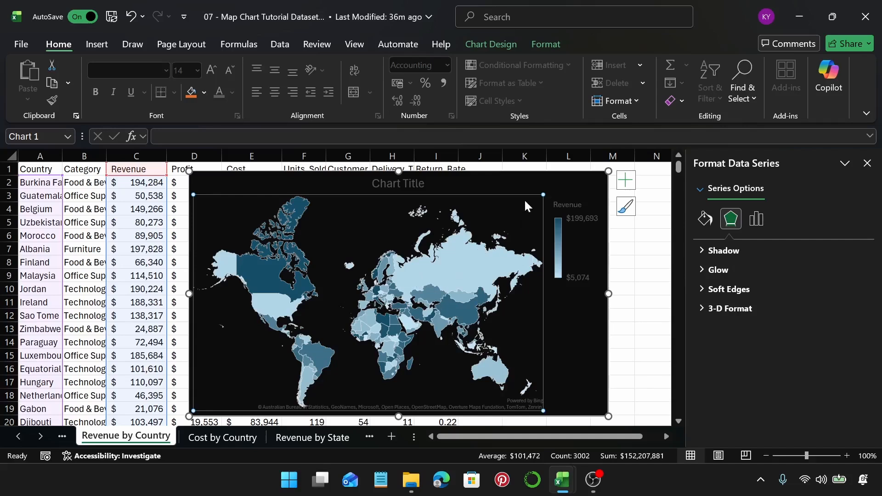
{"action": "left_click", "coordinate": [757, 219]}
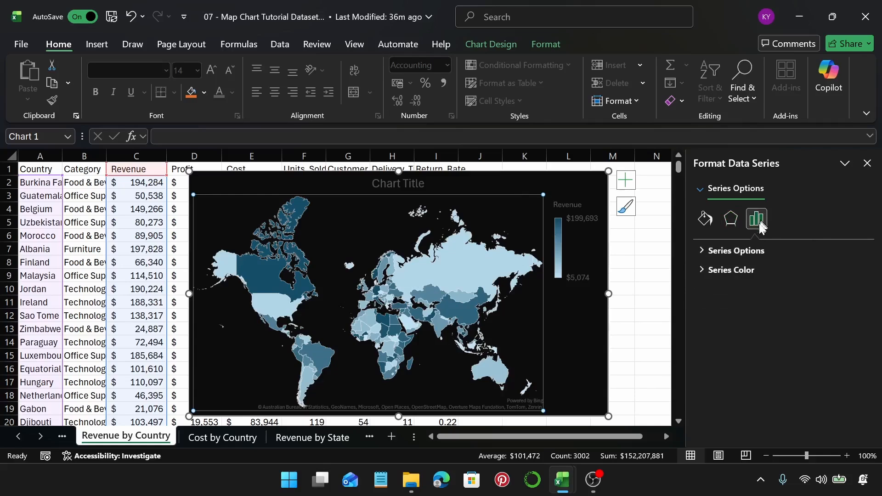
{"action": "left_click", "coordinate": [731, 269]}
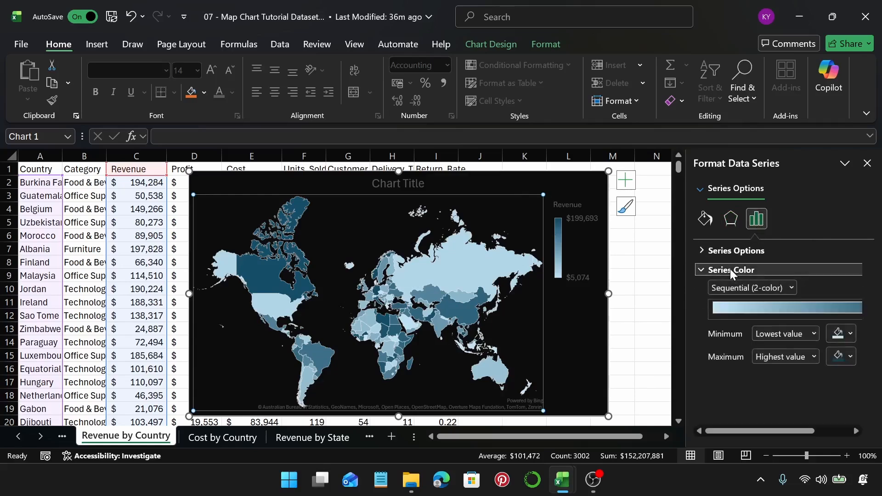
{"action": "left_click", "coordinate": [850, 335]}
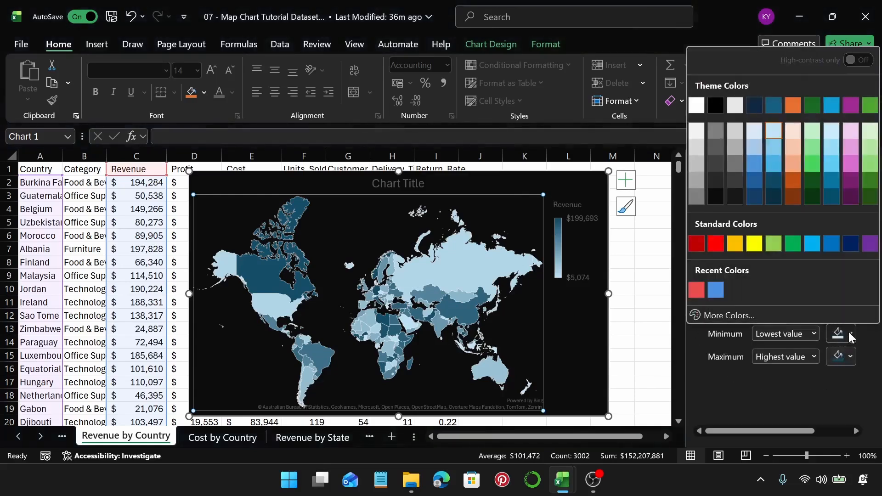
{"action": "left_click", "coordinate": [851, 128]}
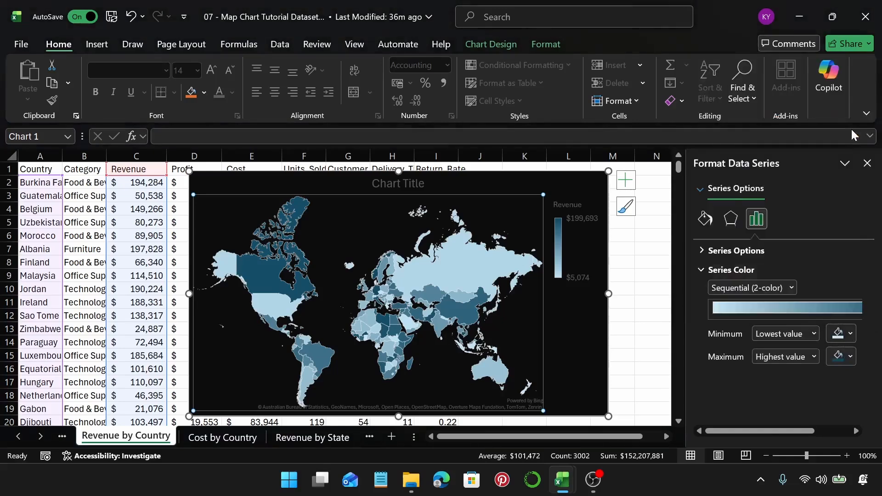
{"action": "left_click", "coordinate": [849, 356]}
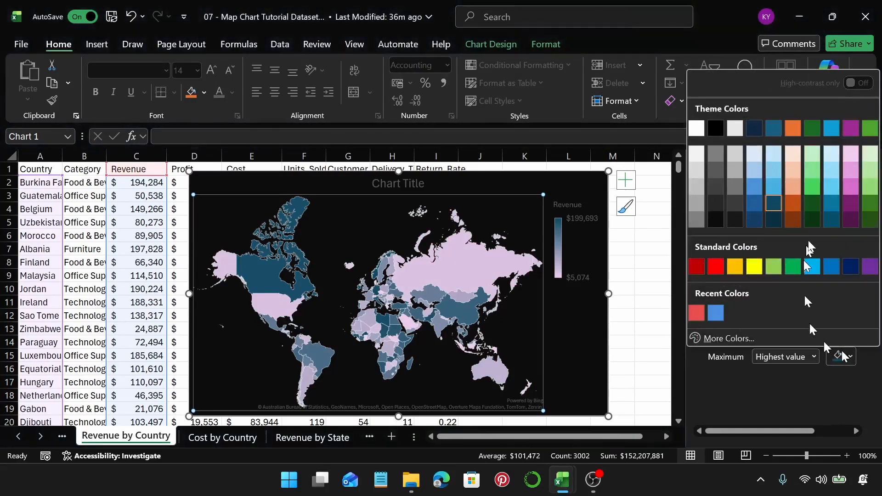
{"action": "left_click", "coordinate": [847, 202]}
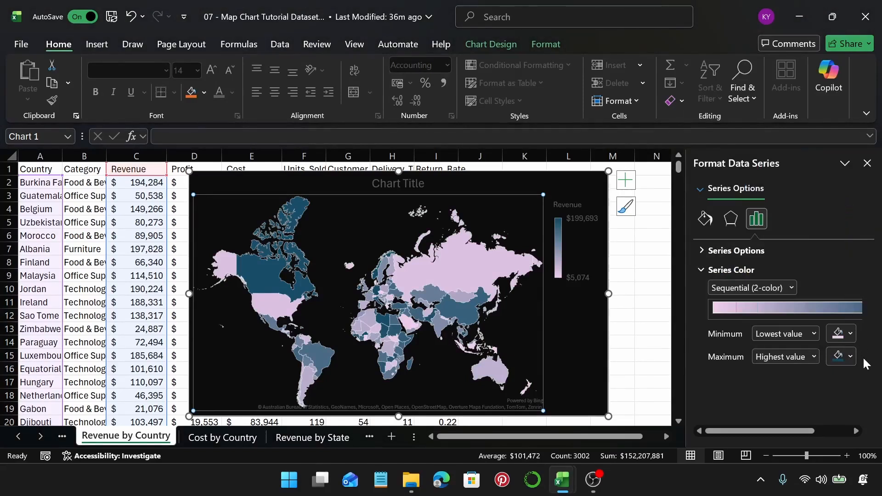
Step: Change the font color of all text in the revenue map chart to white
{"action": "left_click", "coordinate": [569, 181]}
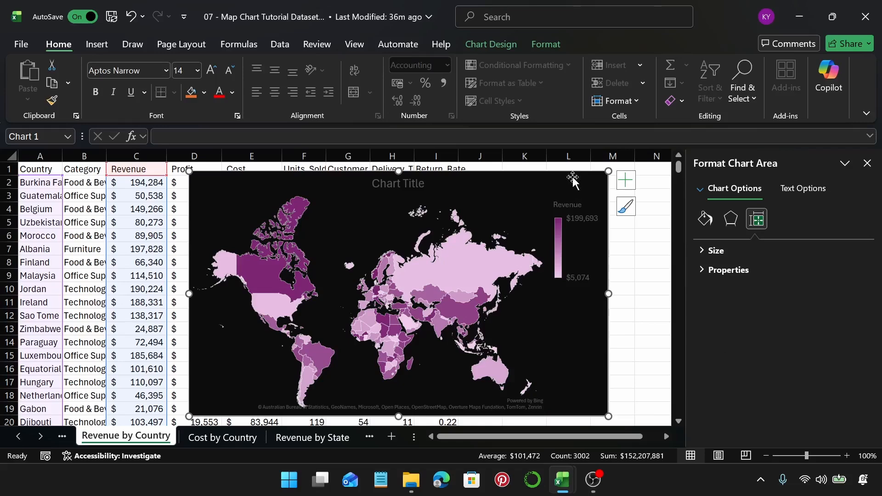
{"action": "left_click", "coordinate": [232, 92]}
{"action": "left_click", "coordinate": [221, 181]}
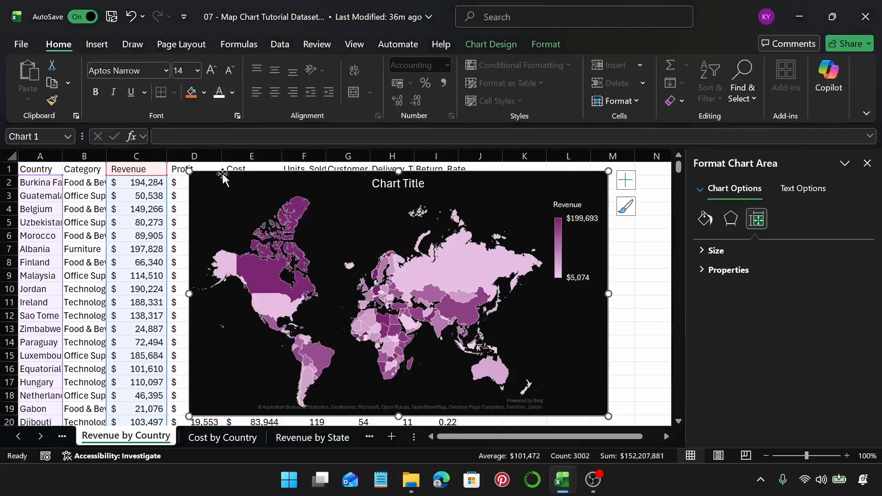
Step: Replace the revenue map's placeholder title with "Revenue by Country"
{"action": "left_click", "coordinate": [383, 185]}
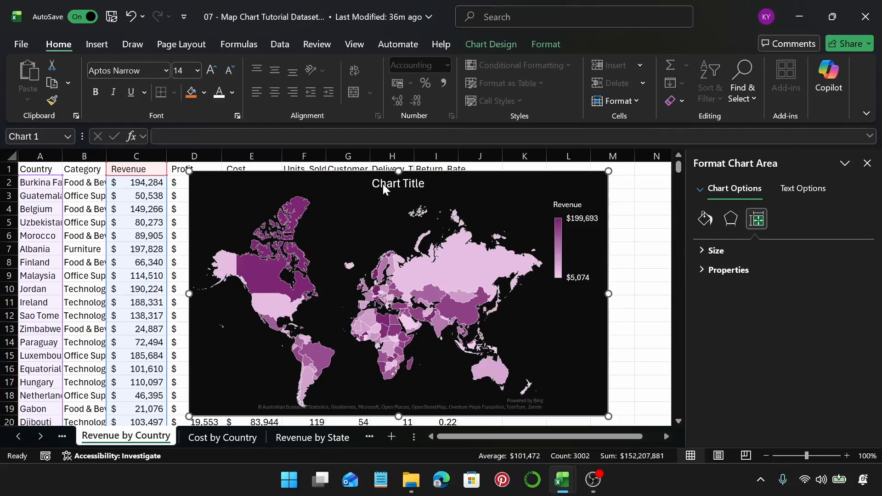
{"action": "double_click", "coordinate": [383, 184]}
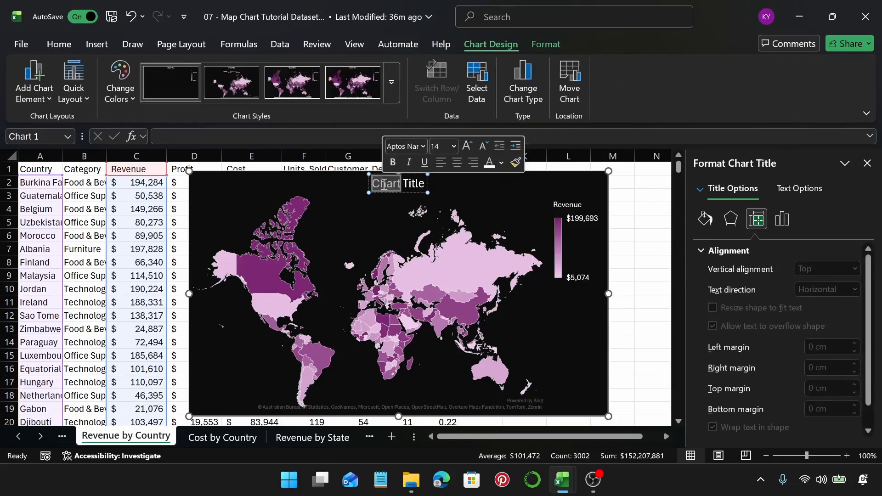
{"action": "key", "text": "BackSpace"}
{"action": "key", "text": "Delete"}
{"action": "key", "text": "Delete"}
{"action": "key", "text": "Delete"}
{"action": "key", "text": "Delete"}
{"action": "key", "text": "Delete"}
{"action": "key", "text": "Delete"}
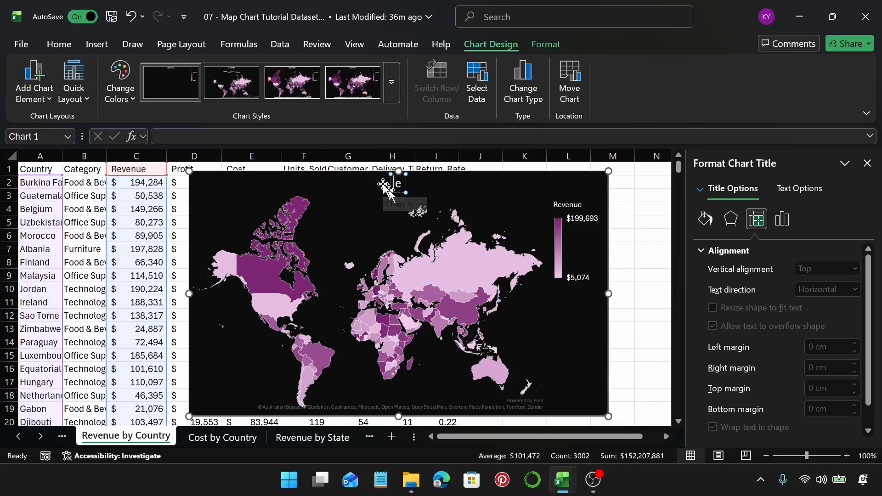
{"action": "type", "text": "R"}
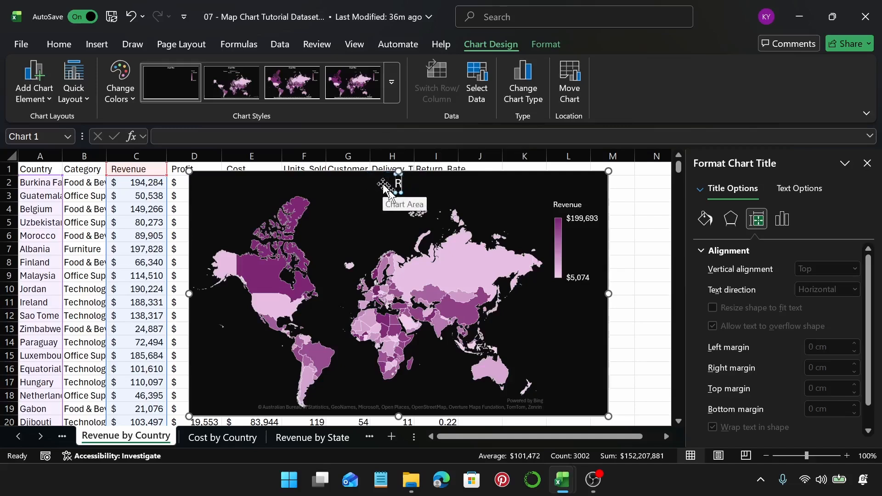
{"action": "type", "text": "even"}
{"action": "type", "text": "ue by Country"}
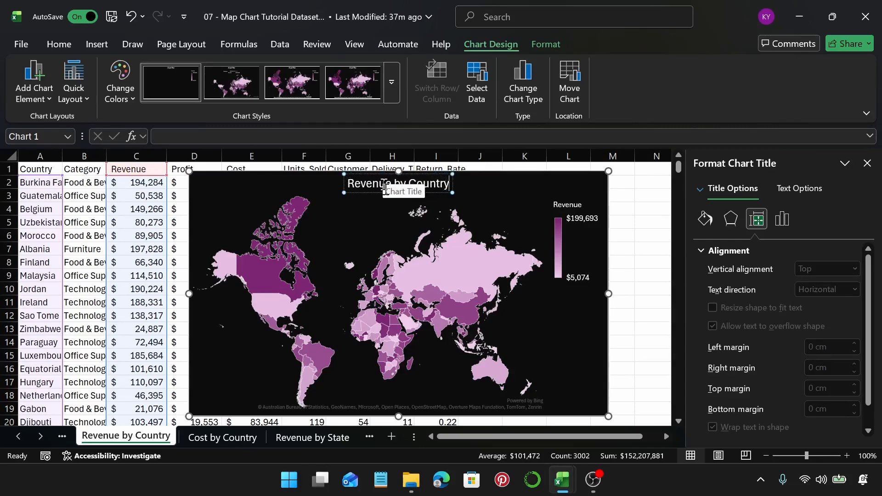
{"action": "left_click", "coordinate": [490, 196]}
{"action": "left_click", "coordinate": [500, 182]}
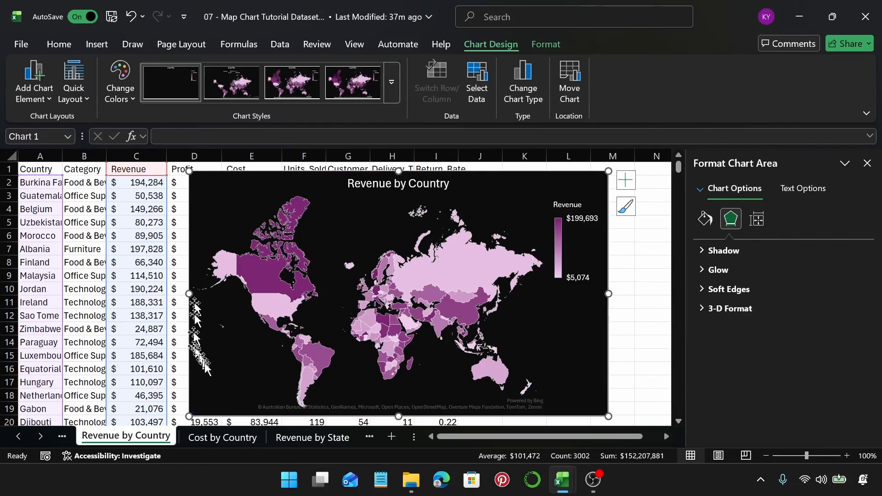
Step: Insert a filled map chart from the Country and Cost columns on the Cost by Country sheet
{"action": "left_click", "coordinate": [225, 444]}
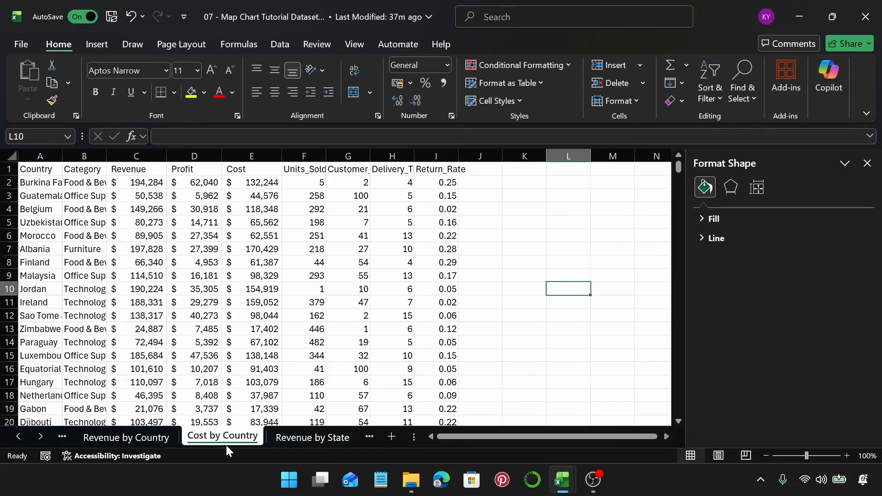
{"action": "left_click", "coordinate": [41, 156]}
{"action": "left_click", "coordinate": [244, 158], "text": "ctrl"}
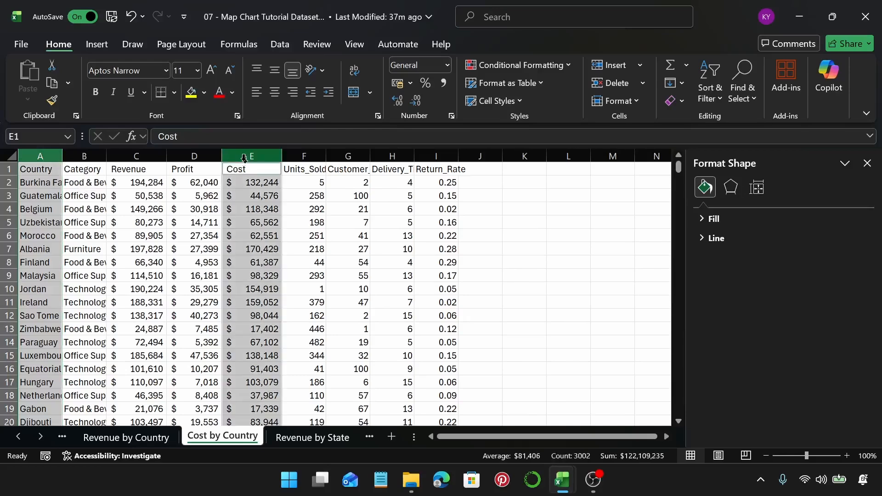
{"action": "left_click", "coordinate": [102, 50]}
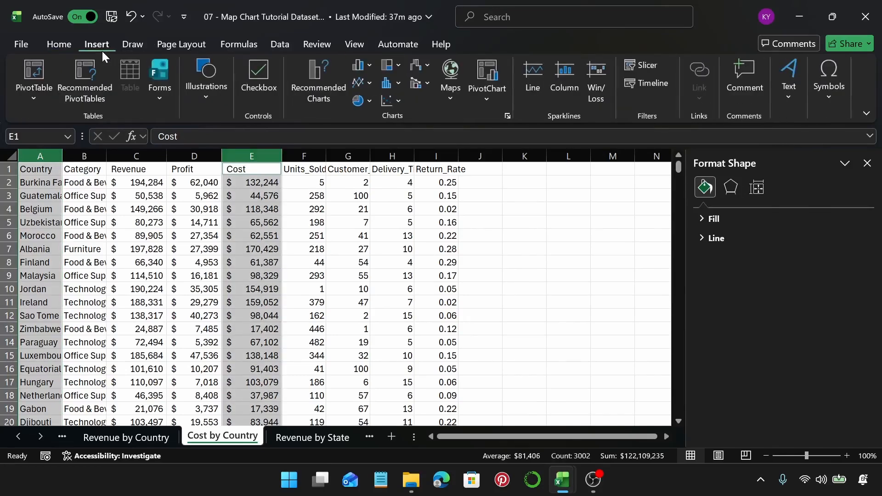
{"action": "left_click", "coordinate": [310, 79]}
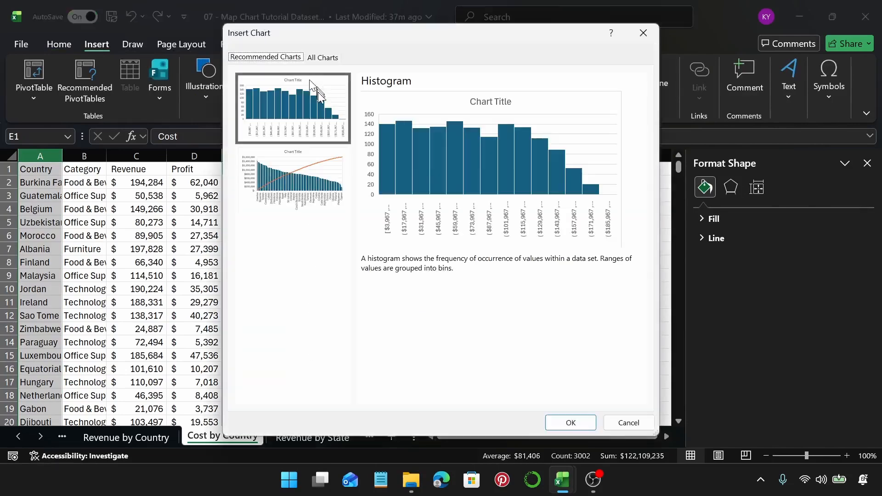
{"action": "left_click", "coordinate": [327, 58]}
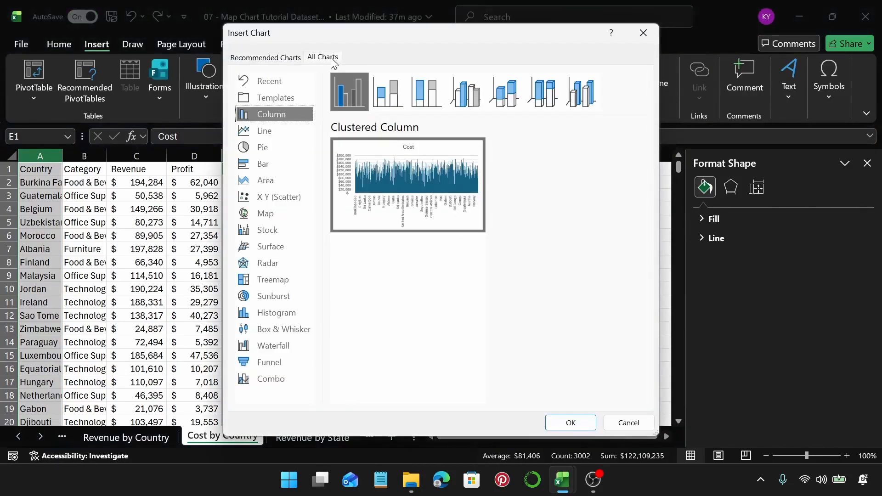
{"action": "left_click", "coordinate": [283, 213]}
{"action": "left_click", "coordinate": [570, 417]}
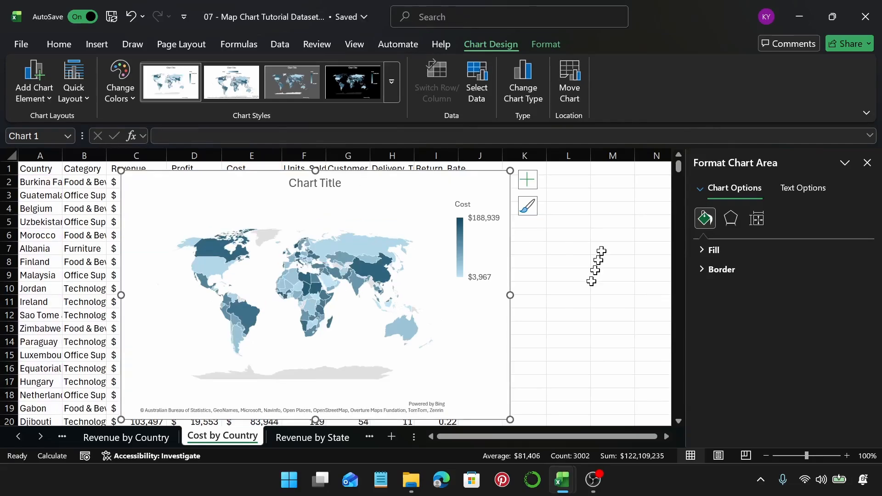
Step: Set the map projection of the cost map's data series to Miller
{"action": "left_click", "coordinate": [422, 224]}
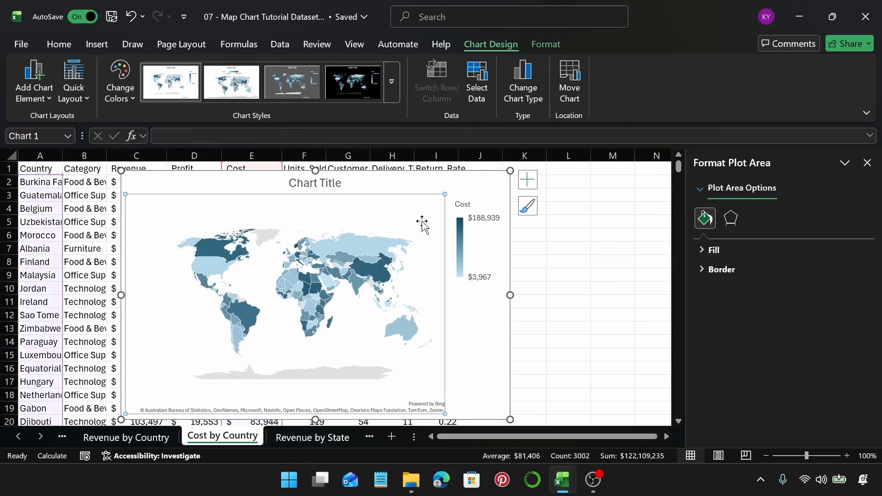
{"action": "left_click", "coordinate": [368, 244]}
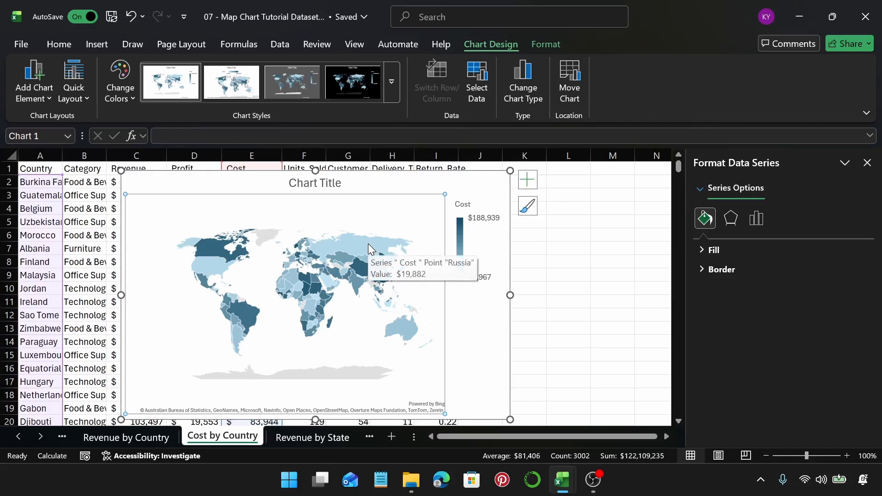
{"action": "left_click", "coordinate": [753, 222]}
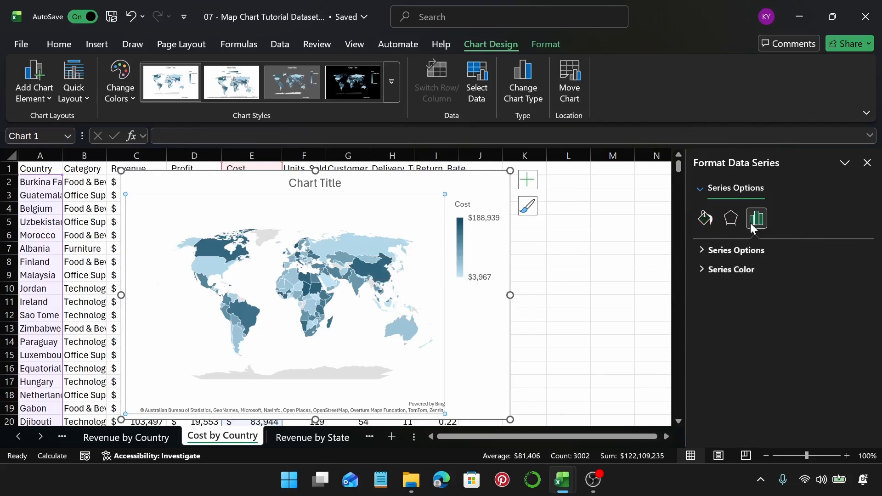
{"action": "left_click", "coordinate": [735, 250]}
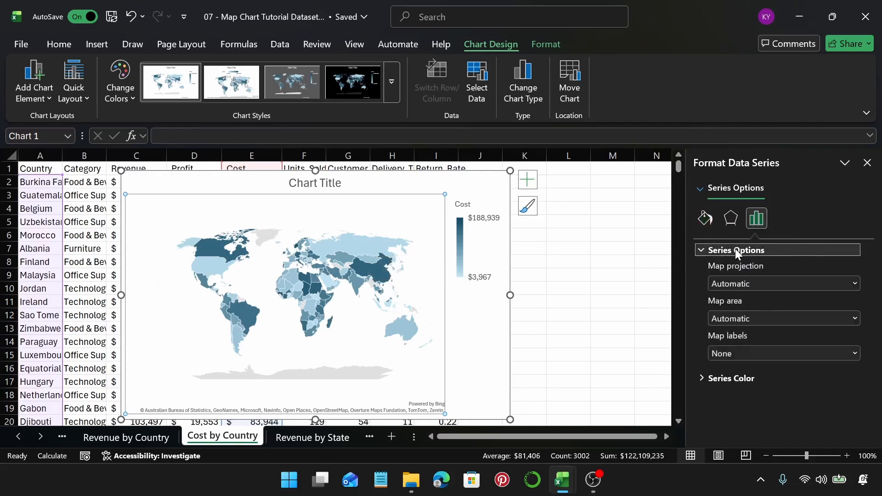
{"action": "left_click", "coordinate": [851, 285]}
{"action": "left_click", "coordinate": [740, 323]}
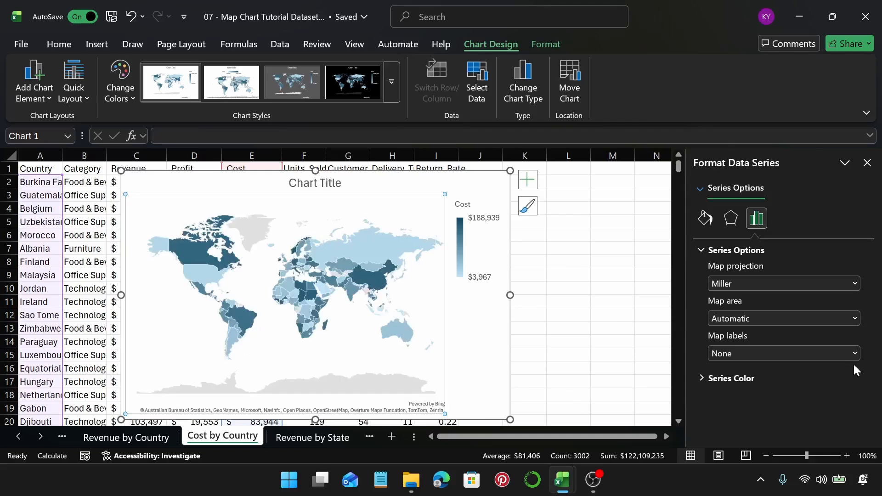
Step: Set the cost map's labels to "Best fit only"
{"action": "left_click", "coordinate": [855, 353]}
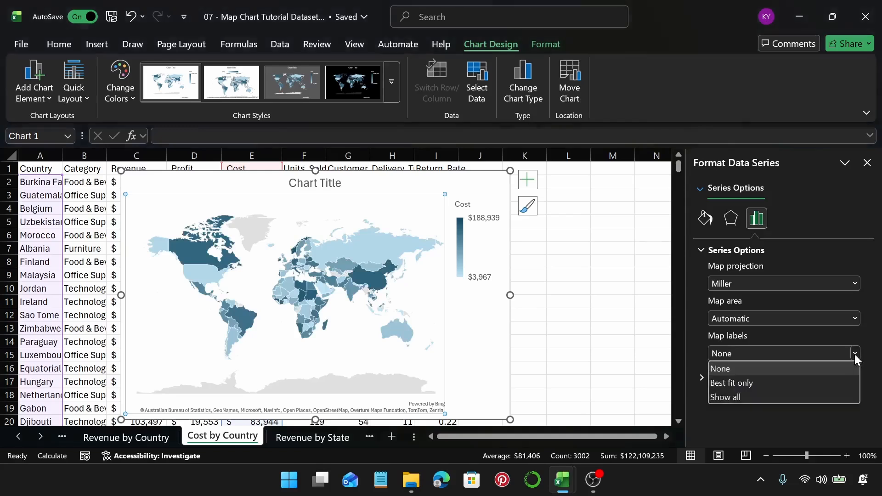
{"action": "key", "text": "Escape"}
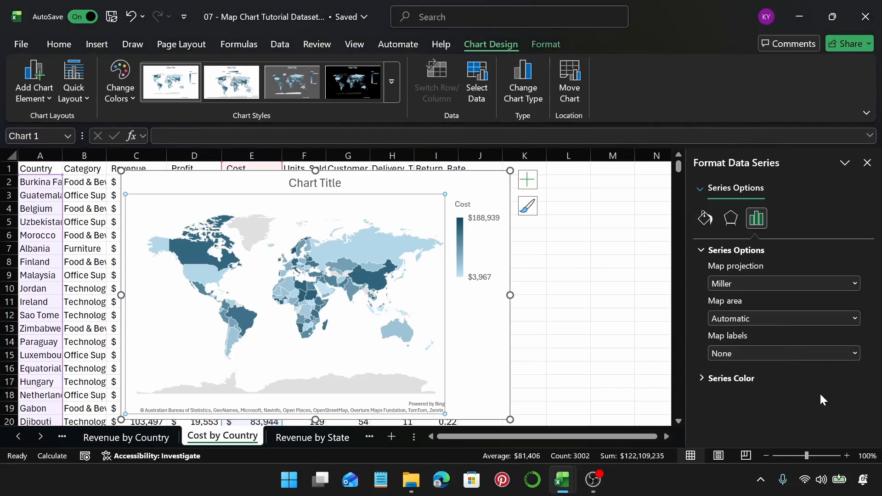
{"action": "key", "text": "Down"}
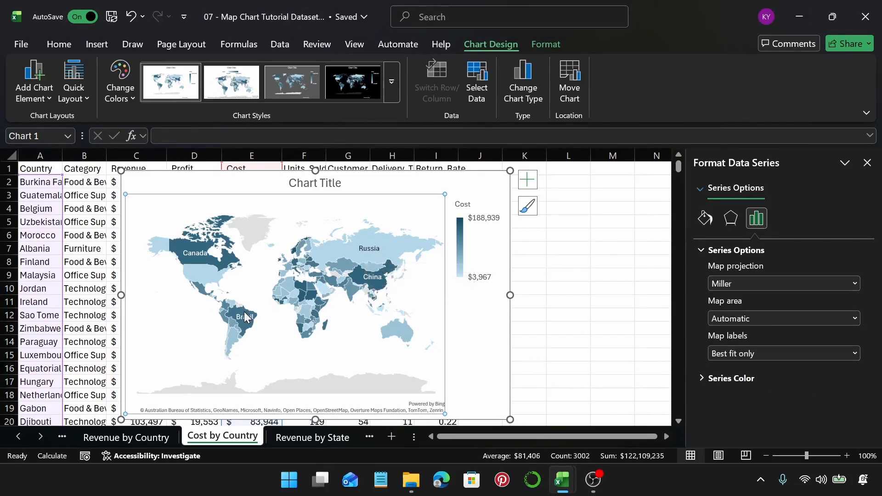
{"action": "mouse_move", "coordinate": [297, 291]}
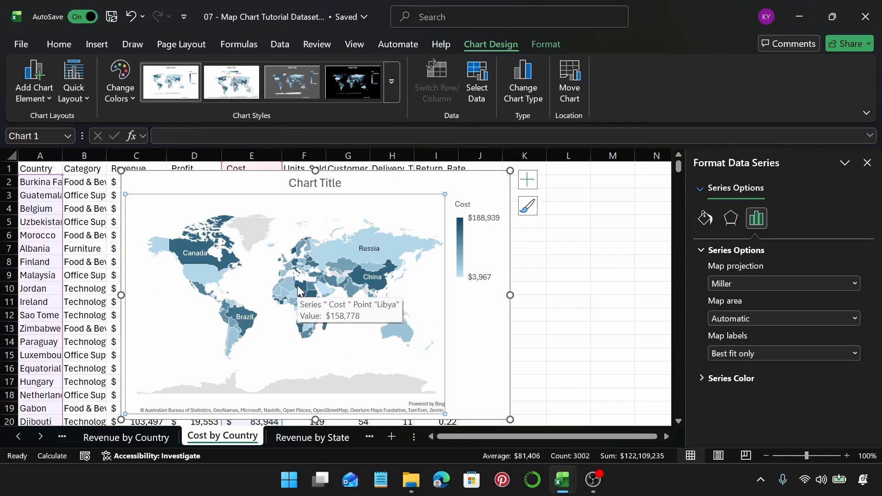
Step: Set the cost map's series color scale to Diverging (3-color)
{"action": "left_click", "coordinate": [737, 381]}
{"action": "scroll", "coordinate": [776, 379], "scroll_direction": "down", "scroll_amount": 1}
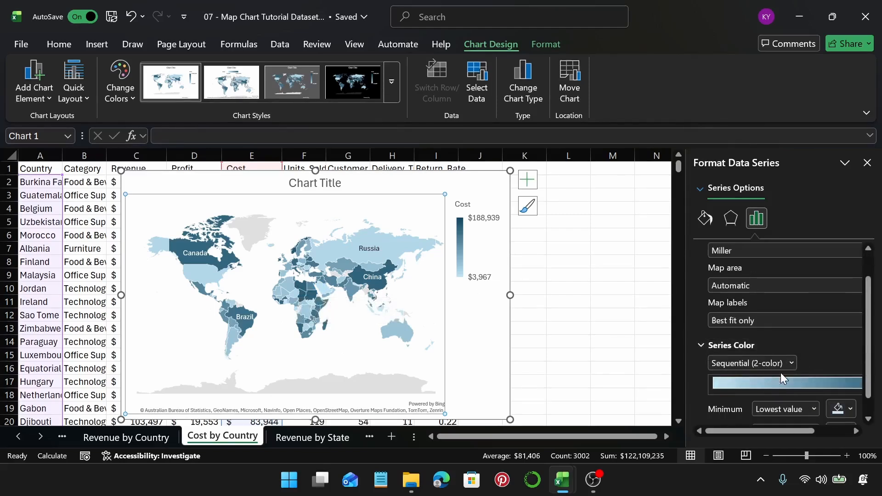
{"action": "left_click", "coordinate": [793, 367]}
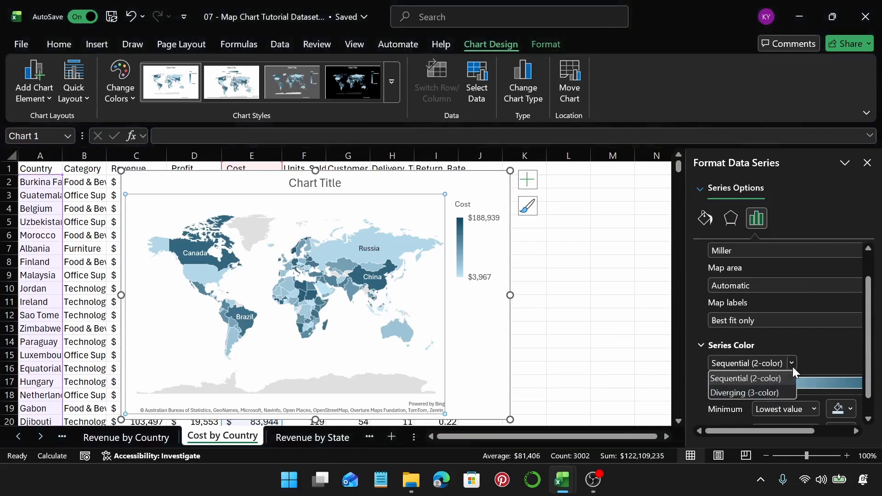
{"action": "left_click", "coordinate": [775, 376]}
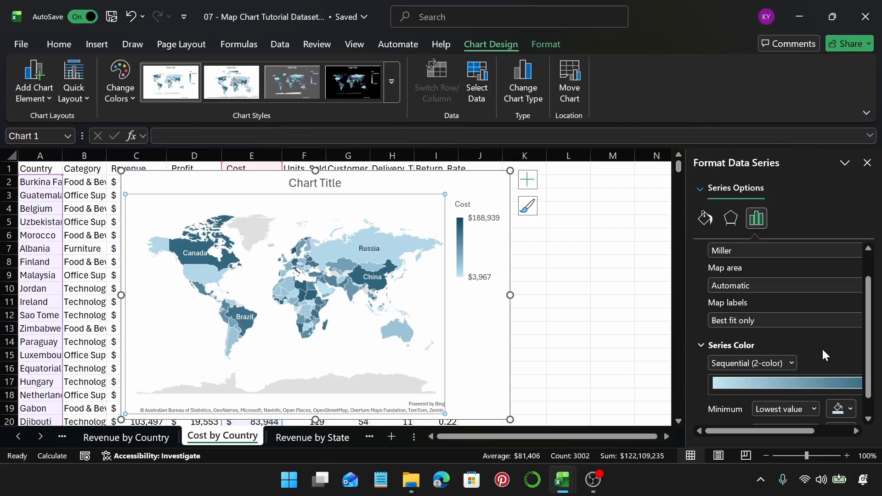
{"action": "scroll", "coordinate": [822, 348], "scroll_direction": "down", "scroll_amount": 2}
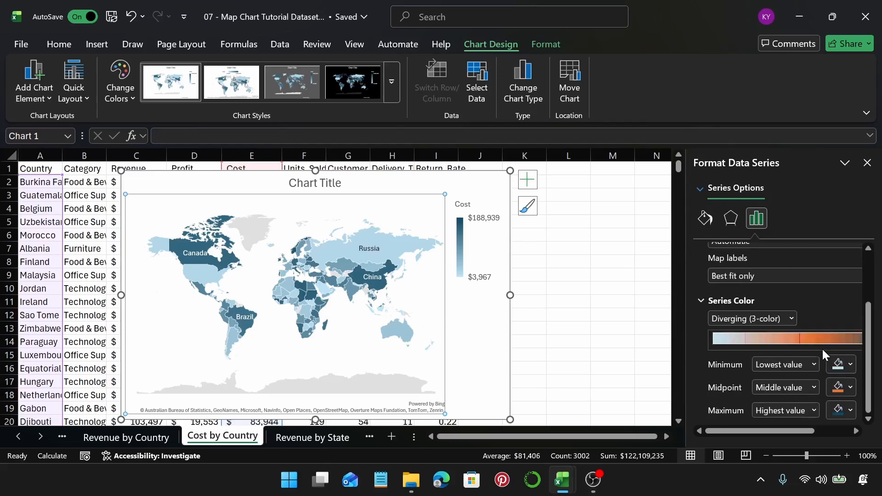
Step: Set the cost map's minimum value color to the custom hex color #4A90E2
{"action": "left_click", "coordinate": [854, 362]}
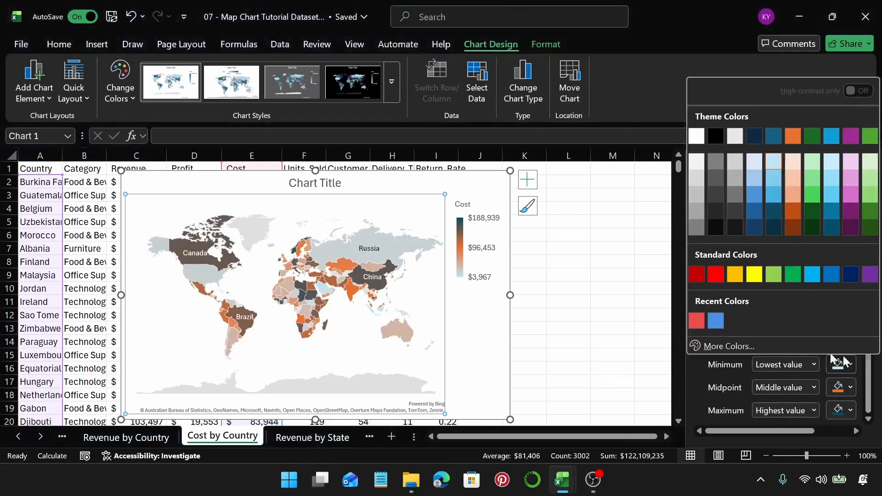
{"action": "left_click", "coordinate": [749, 345]}
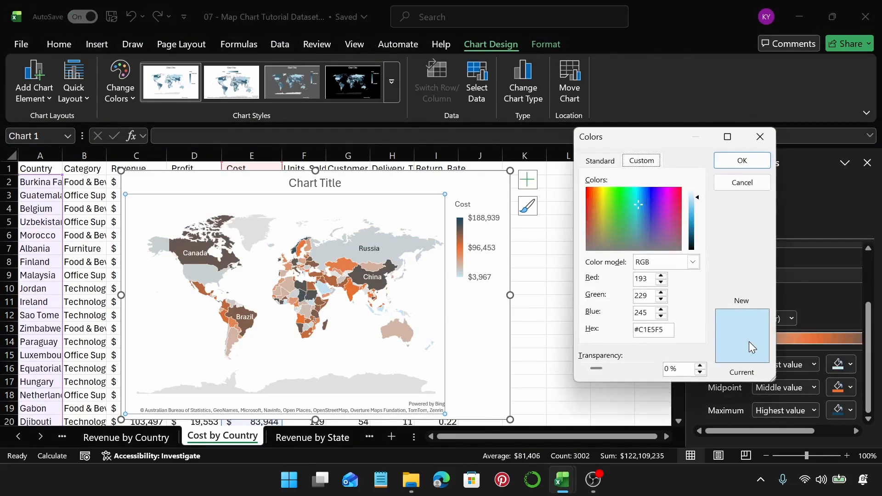
{"action": "left_click", "coordinate": [670, 330]}
{"action": "key", "text": "BackSpace"}
{"action": "key", "text": "BackSpace"}
{"action": "key", "text": "BackSpace"}
{"action": "key", "text": "BackSpace"}
{"action": "key", "text": "BackSpace"}
{"action": "key", "text": "BackSpace"}
{"action": "type", "text": "4a90e2"}
{"action": "key", "text": "Return"}
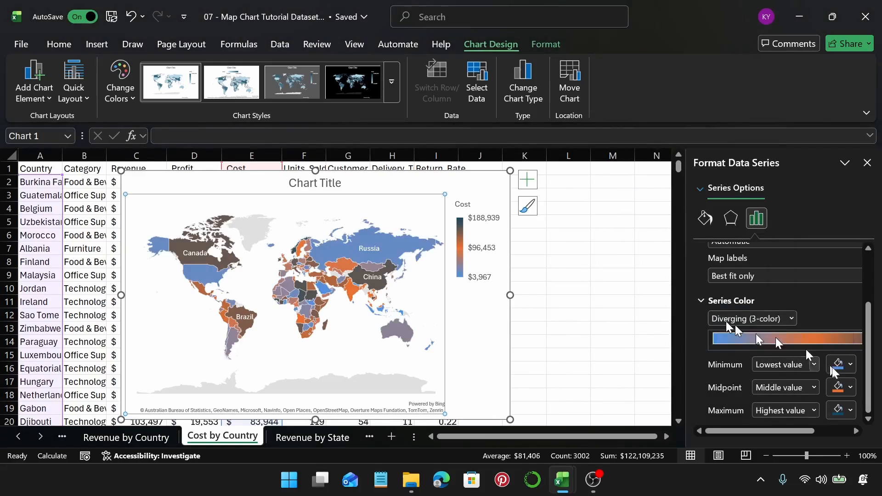
Step: Set the cost map's midpoint color to a pale blue and its maximum value color to hex #E94E4E
{"action": "left_click", "coordinate": [851, 385]}
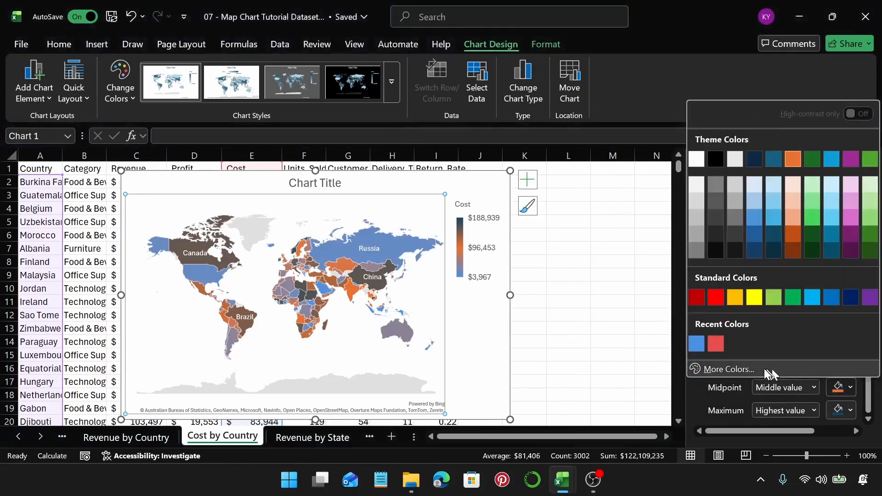
{"action": "key", "text": "Escape"}
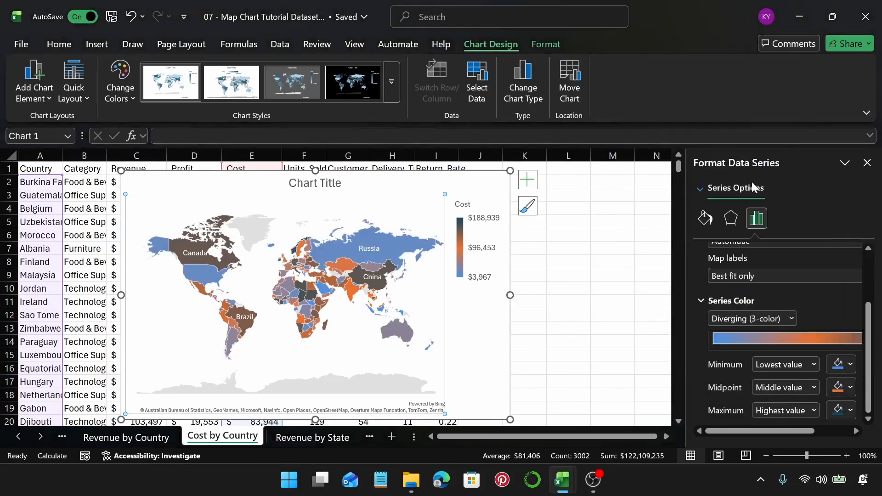
{"action": "left_click", "coordinate": [851, 410]}
{"action": "left_click", "coordinate": [729, 392]}
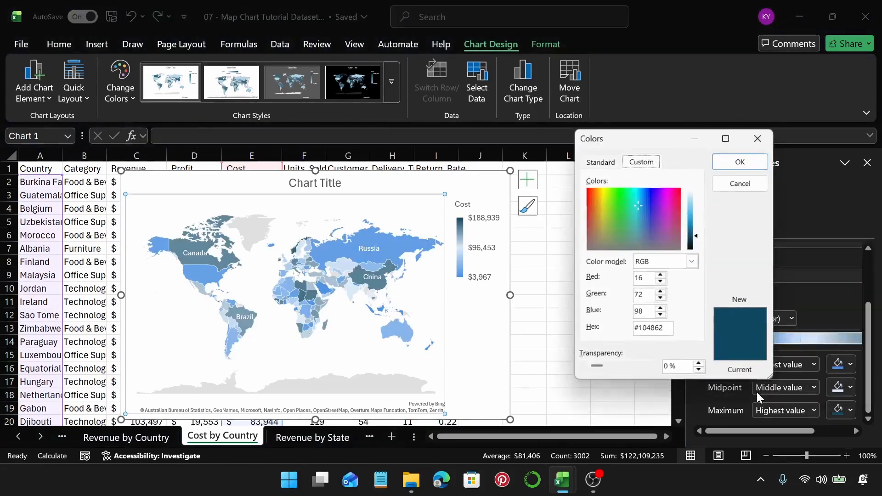
{"action": "key", "text": "BackSpace"}
{"action": "key", "text": "BackSpace"}
{"action": "key", "text": "BackSpace"}
{"action": "key", "text": "BackSpace"}
{"action": "key", "text": "BackSpace"}
{"action": "key", "text": "BackSpace"}
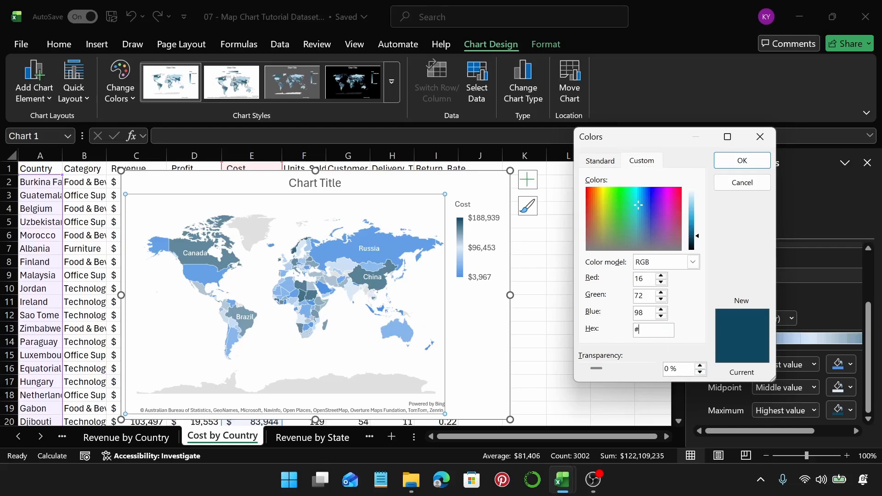
{"action": "type", "text": "e94e4e"}
{"action": "key", "text": "Return"}
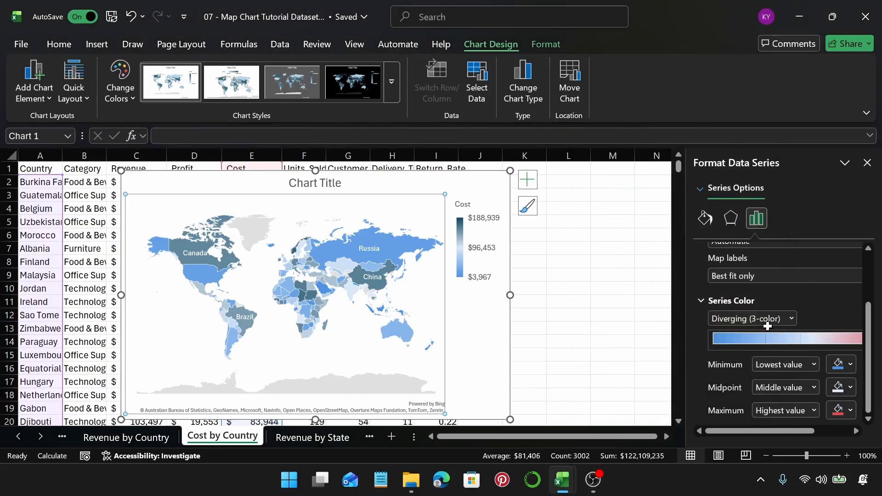
{"action": "left_click", "coordinate": [470, 190]}
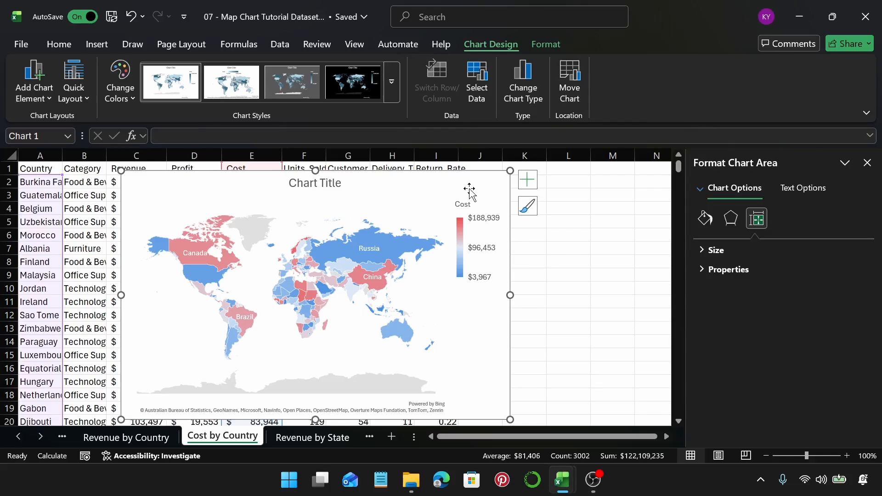
Step: Replace the cost map's placeholder title with "Cost by Country"
{"action": "left_click", "coordinate": [332, 184]}
{"action": "triple_click", "coordinate": [333, 186]}
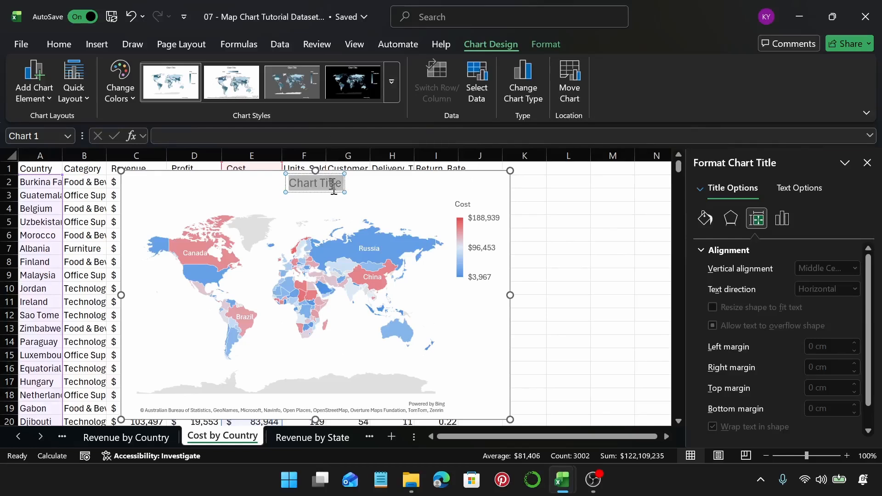
{"action": "type", "text": "Cost by Country"}
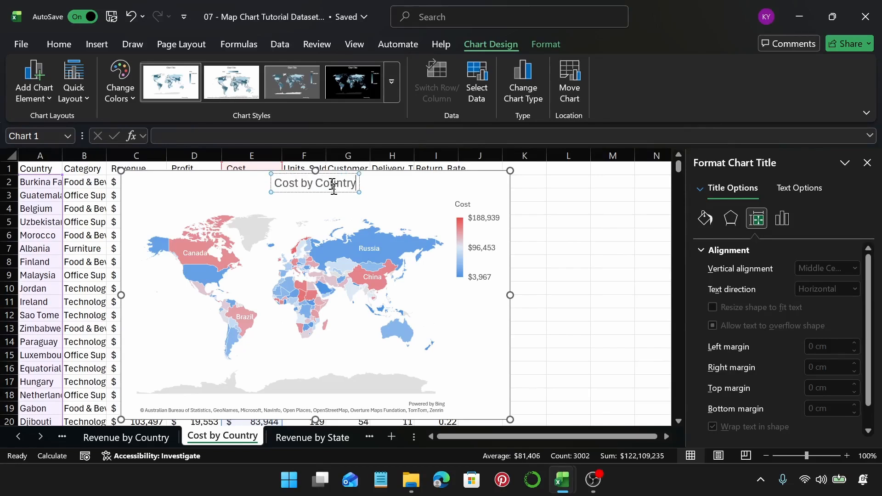
{"action": "left_click", "coordinate": [417, 187]}
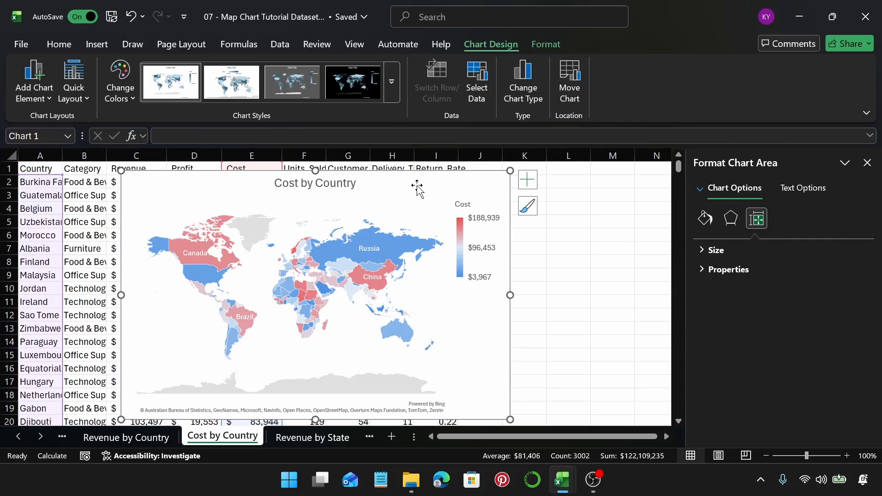
Step: Insert a filled map chart from the State and Revenue columns on the Revenue by State sheet
{"action": "left_click", "coordinate": [279, 439]}
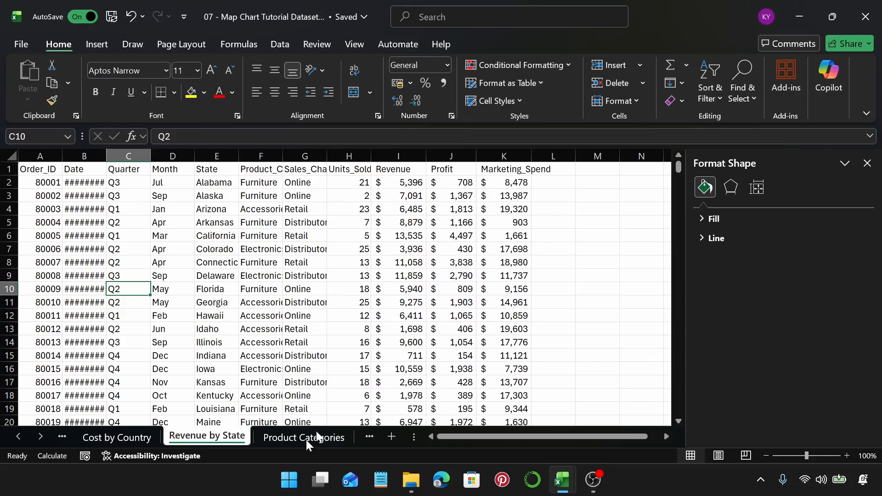
{"action": "left_click", "coordinate": [220, 155]}
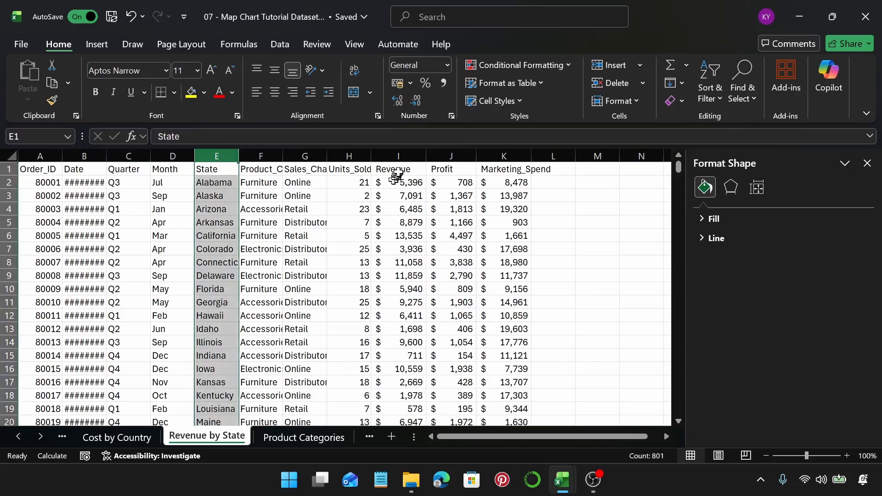
{"action": "left_click", "coordinate": [402, 156], "text": "ctrl"}
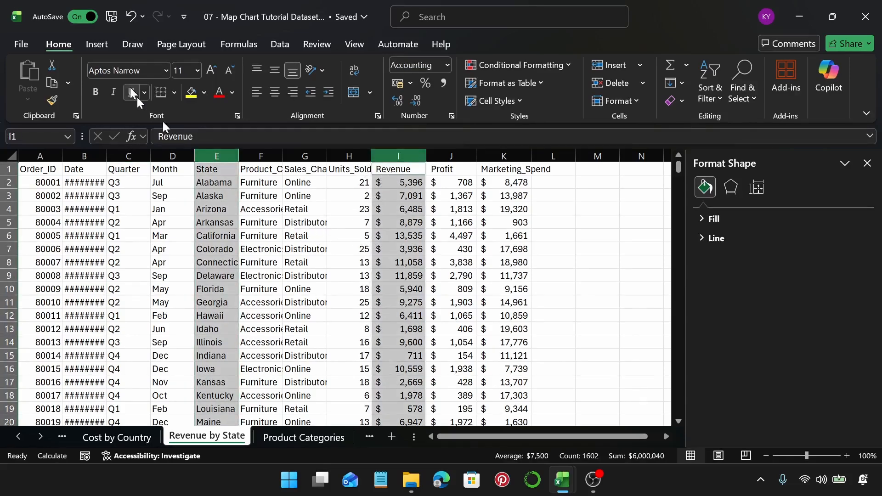
{"action": "left_click", "coordinate": [102, 45]}
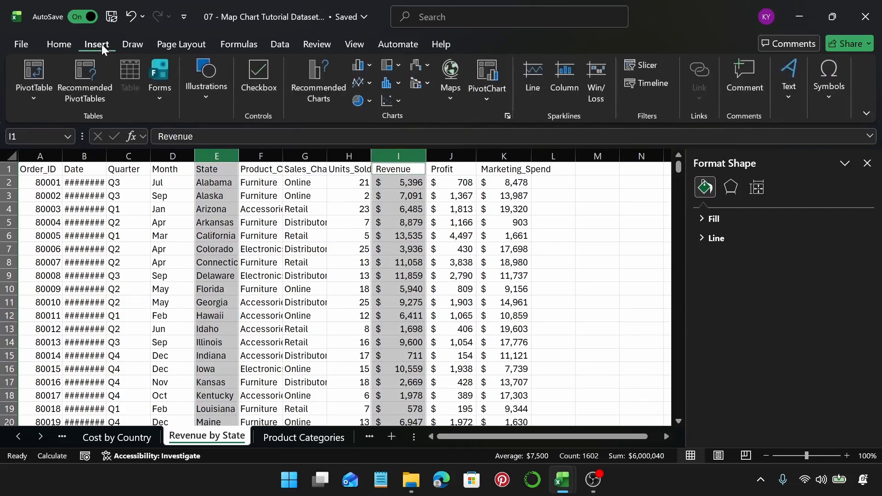
{"action": "left_click", "coordinate": [314, 91]}
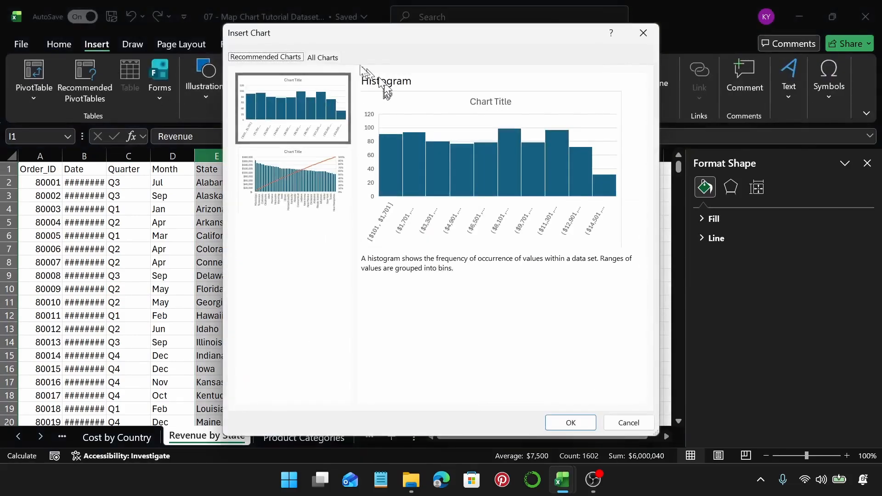
{"action": "left_click", "coordinate": [315, 57]}
{"action": "left_click", "coordinate": [292, 213]}
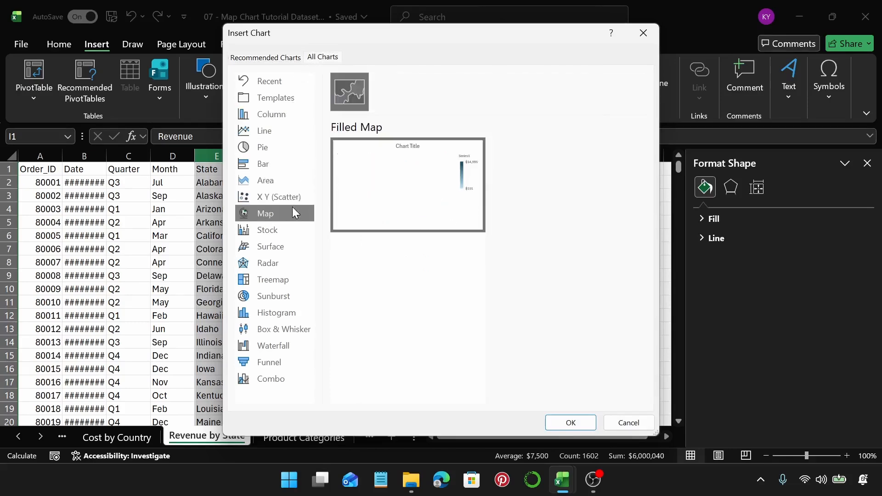
{"action": "left_click", "coordinate": [556, 423]}
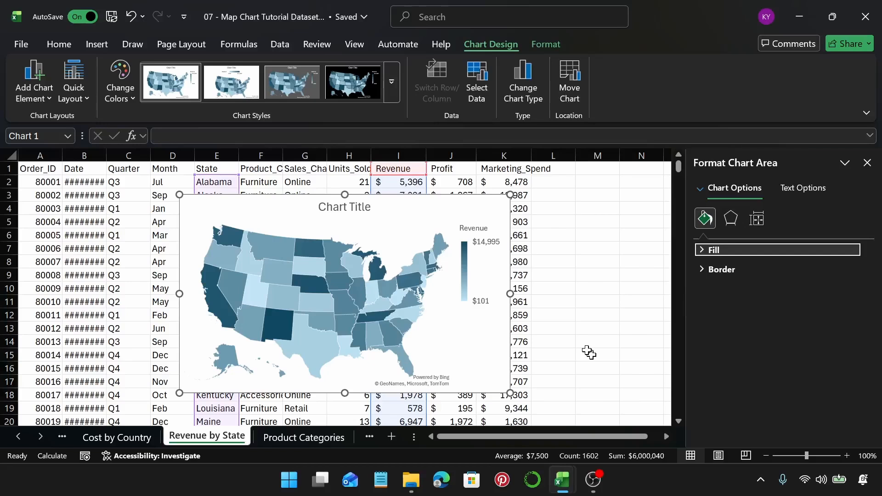
Step: Replace the state map's placeholder title with "Revenue by State"
{"action": "left_click", "coordinate": [352, 204]}
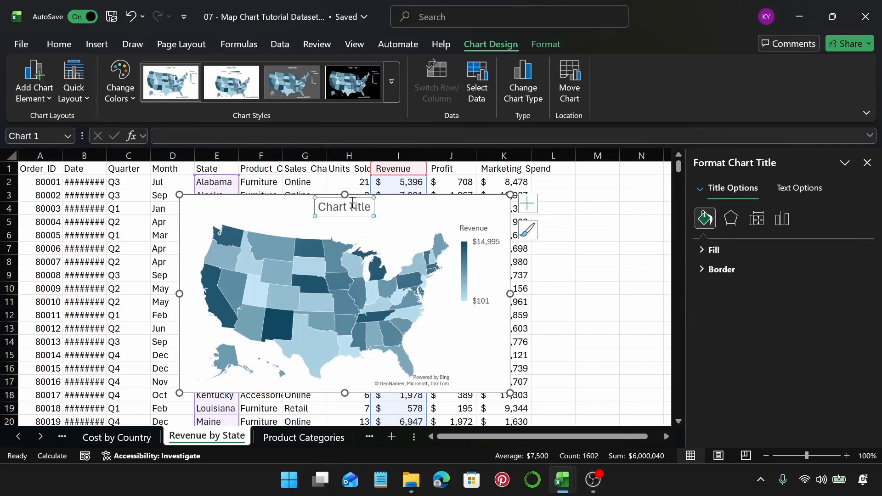
{"action": "left_click", "coordinate": [356, 208]}
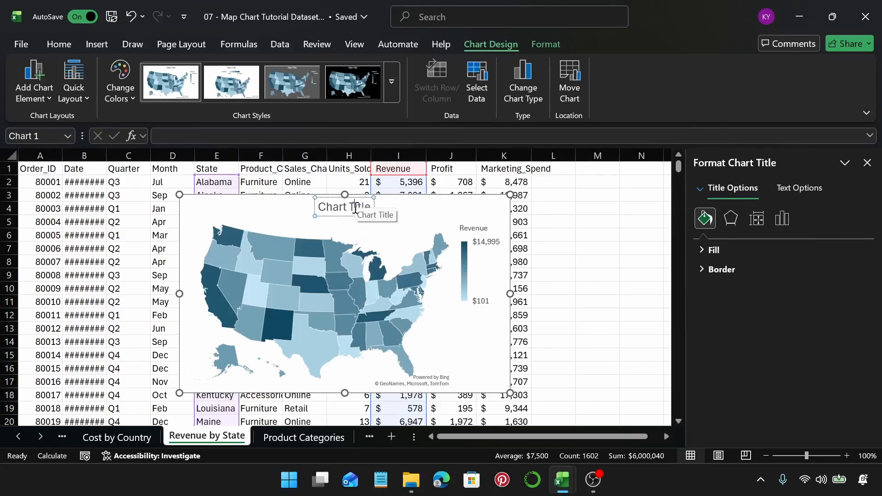
{"action": "key", "text": "ctrl+a"}
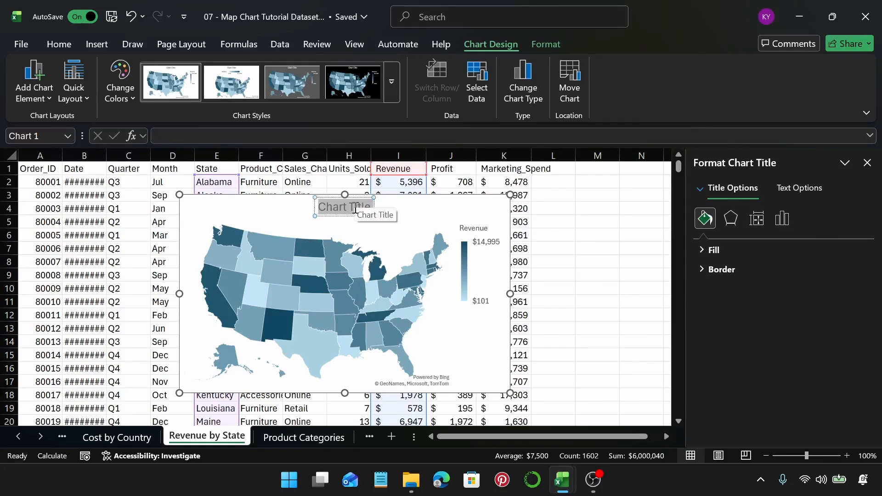
{"action": "type", "text": "Reve"}
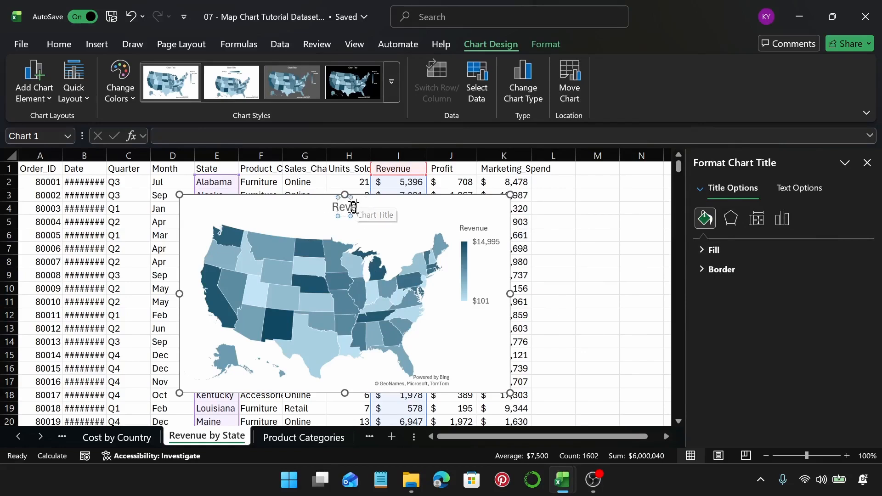
{"action": "type", "text": "nue C"}
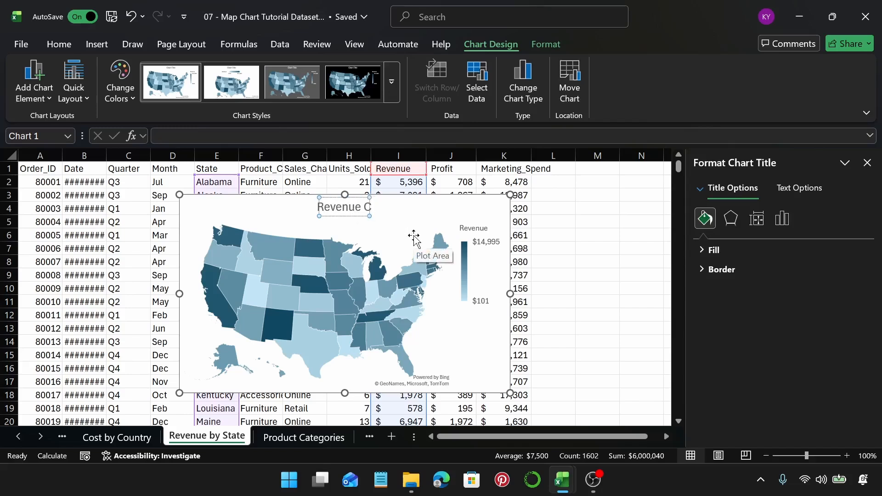
{"action": "key", "text": "BackSpace"}
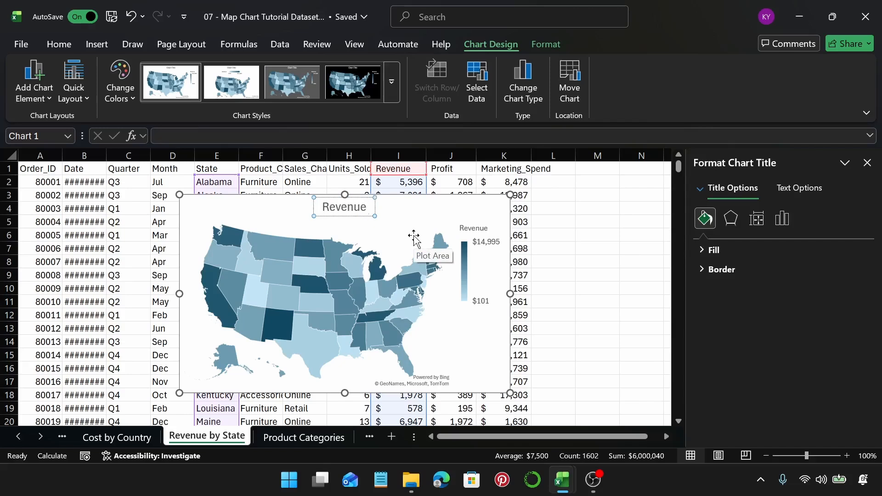
{"action": "type", "text": "by S"}
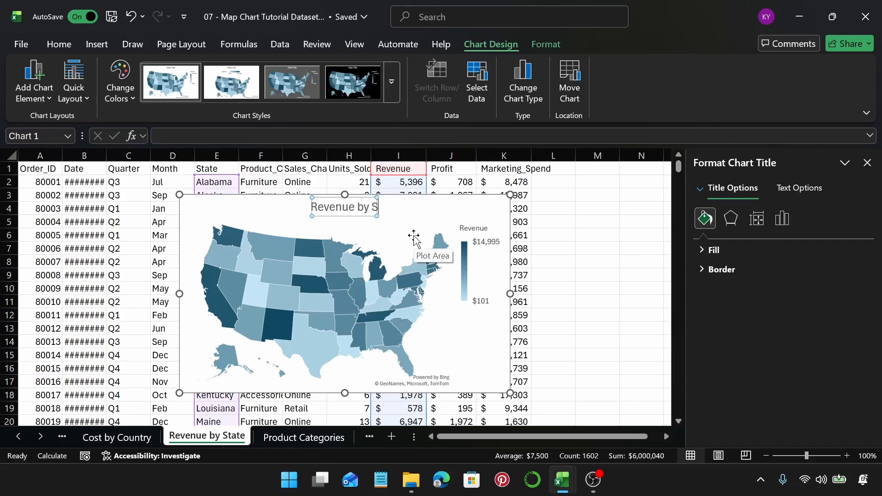
{"action": "type", "text": "tate"}
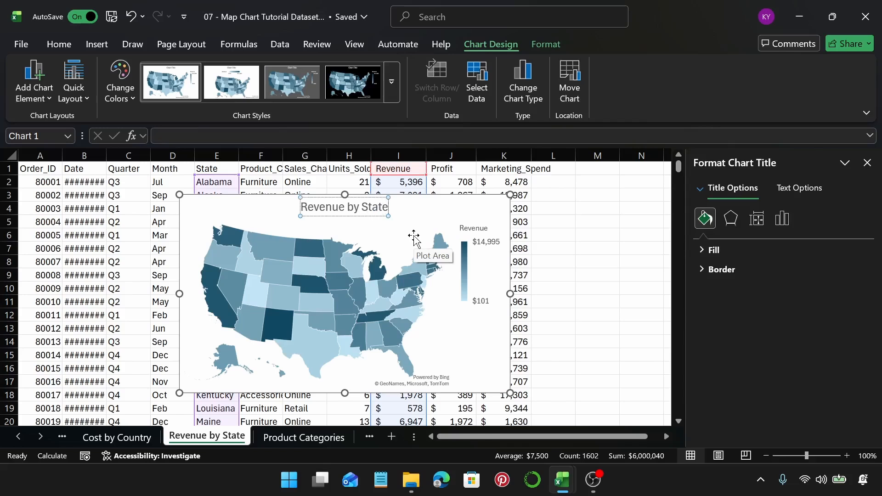
{"action": "left_click", "coordinate": [437, 207]}
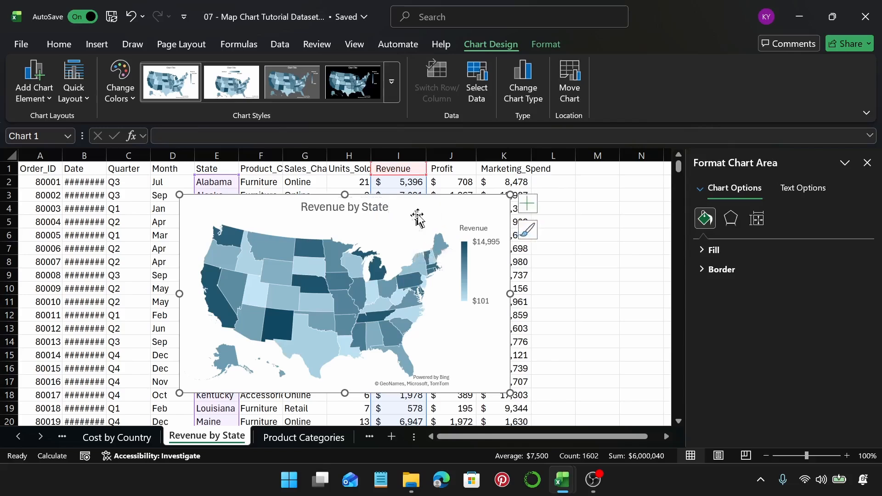
Step: Move the state revenue map up near the header row and enlarge it to reach into column K and row 18
{"action": "left_click_drag", "start_coordinate": [418, 216], "coordinate": [407, 199]}
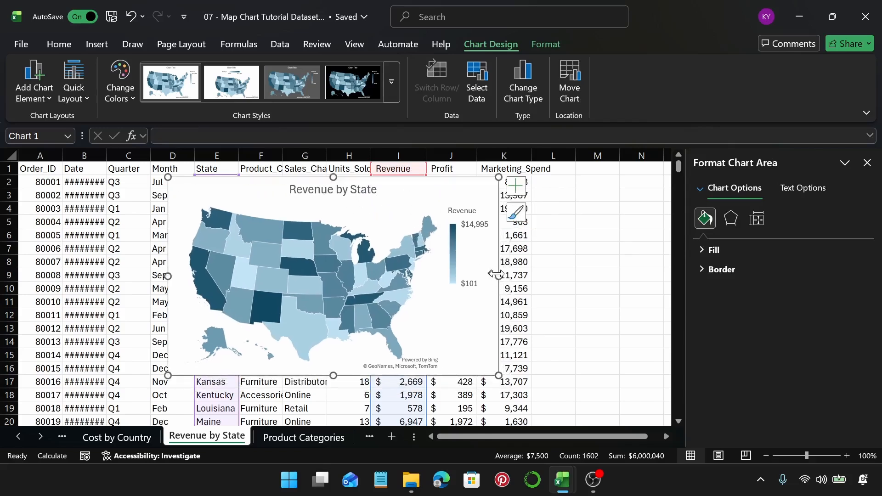
{"action": "left_click_drag", "start_coordinate": [499, 276], "coordinate": [524, 276]}
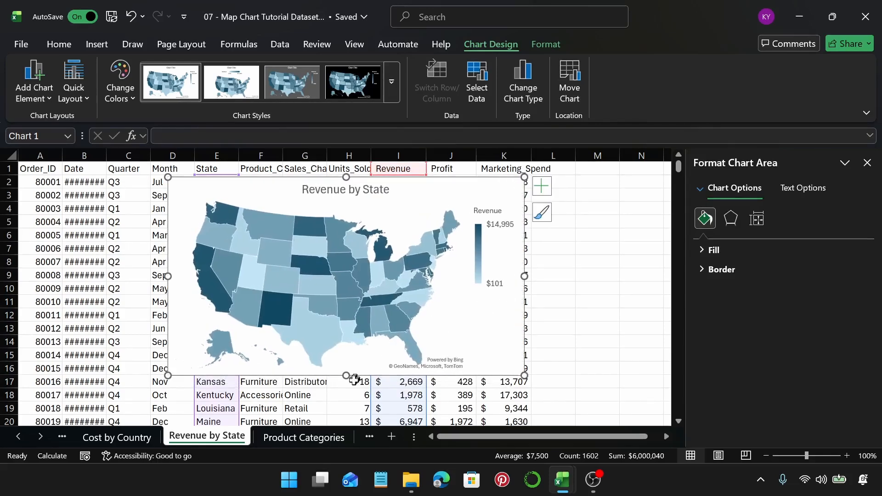
{"action": "left_click_drag", "start_coordinate": [346, 376], "coordinate": [351, 404]}
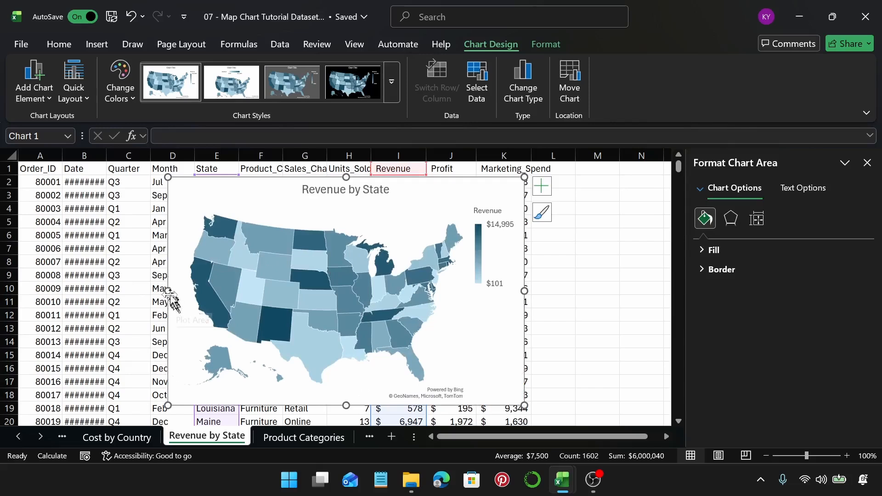
Step: Widen the Revenue by State map so that it starts at the Month column
{"action": "left_click_drag", "start_coordinate": [168, 291], "coordinate": [149, 291]}
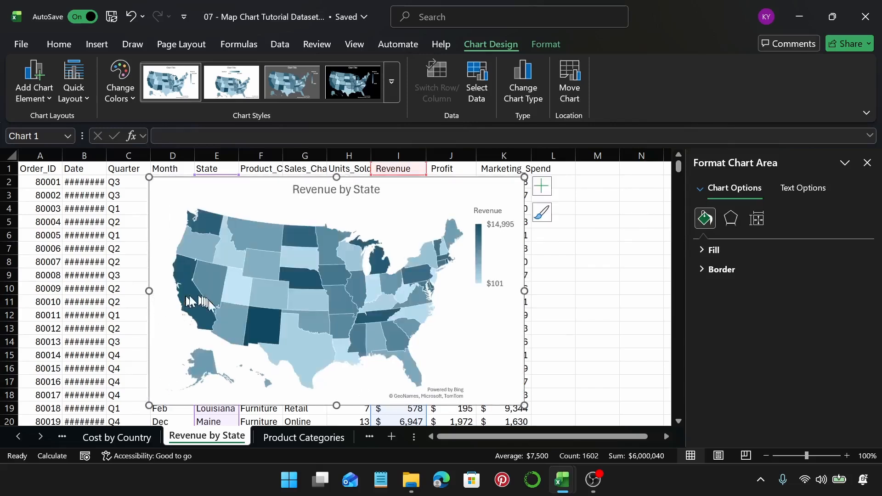
{"action": "mouse_move", "coordinate": [259, 335]}
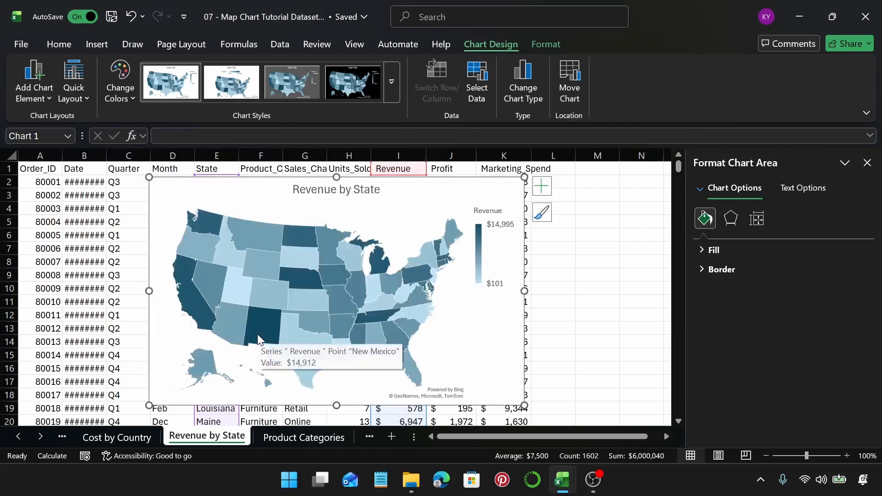
Step: Insert a filled map chart from the State and Product_Category columns on the Product Categories sheet
{"action": "left_click", "coordinate": [285, 437]}
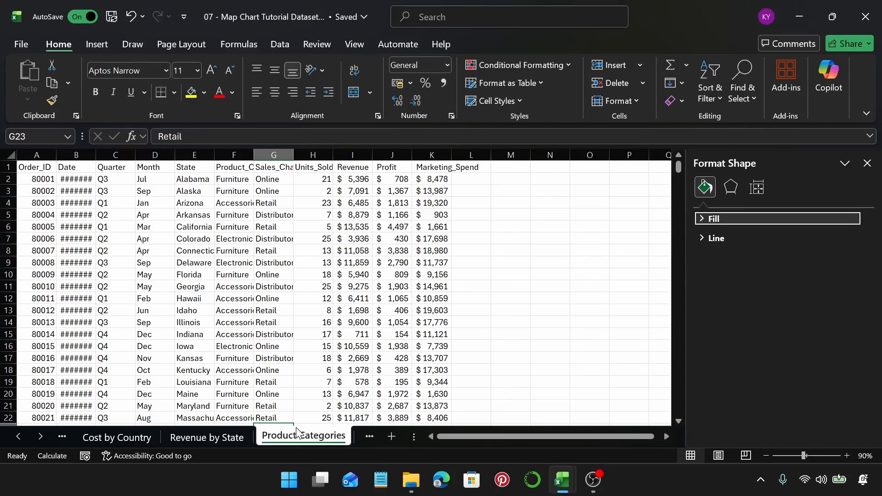
{"action": "left_click", "coordinate": [196, 154]}
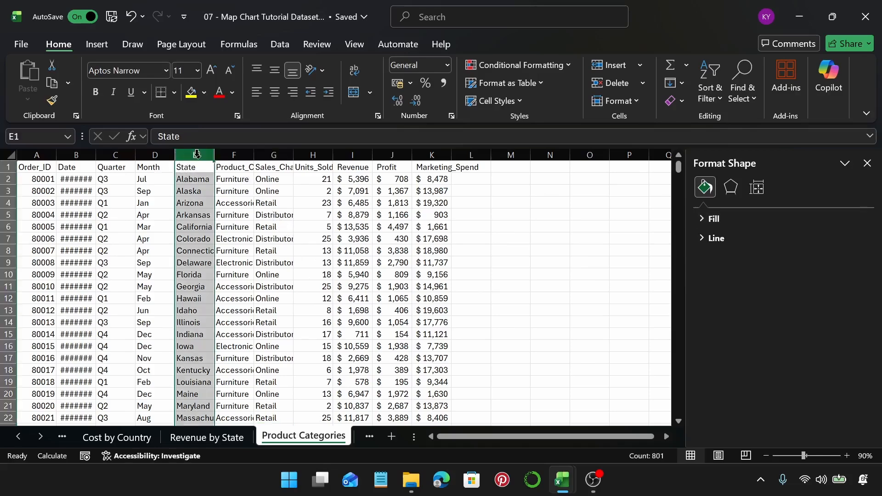
{"action": "left_click", "coordinate": [238, 157], "text": "ctrl"}
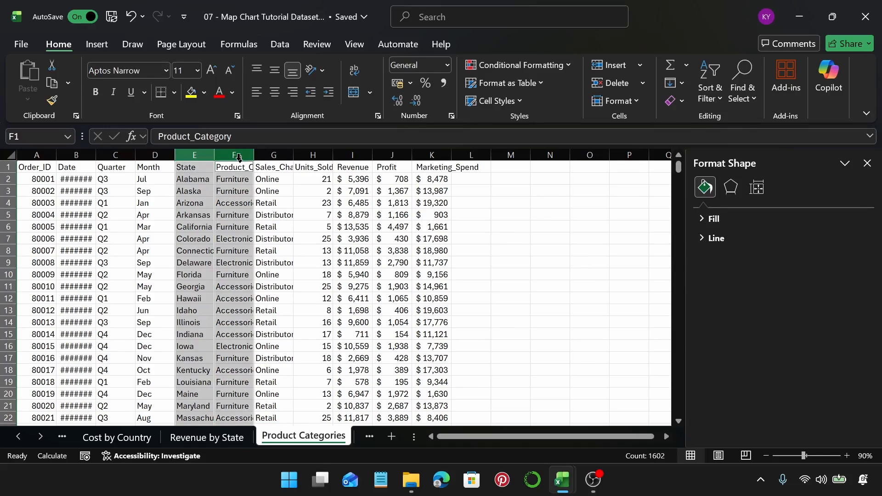
{"action": "left_click", "coordinate": [97, 44]}
{"action": "left_click", "coordinate": [311, 97]}
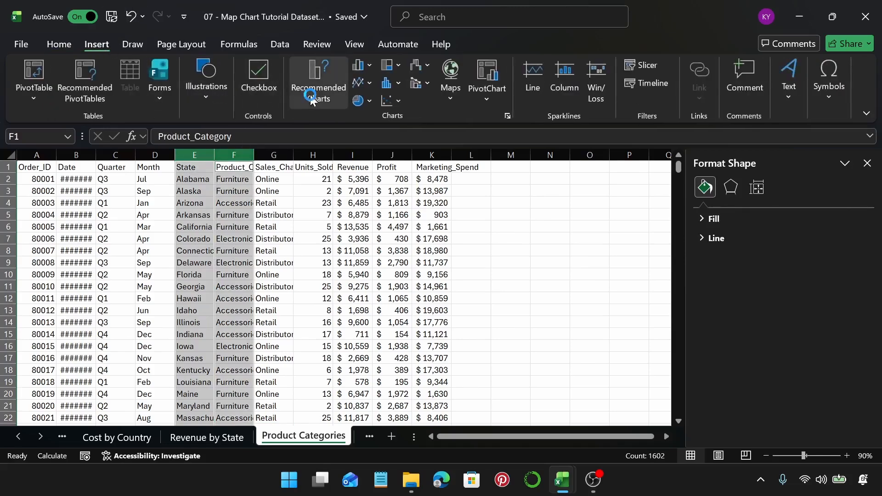
{"action": "left_click", "coordinate": [323, 57]}
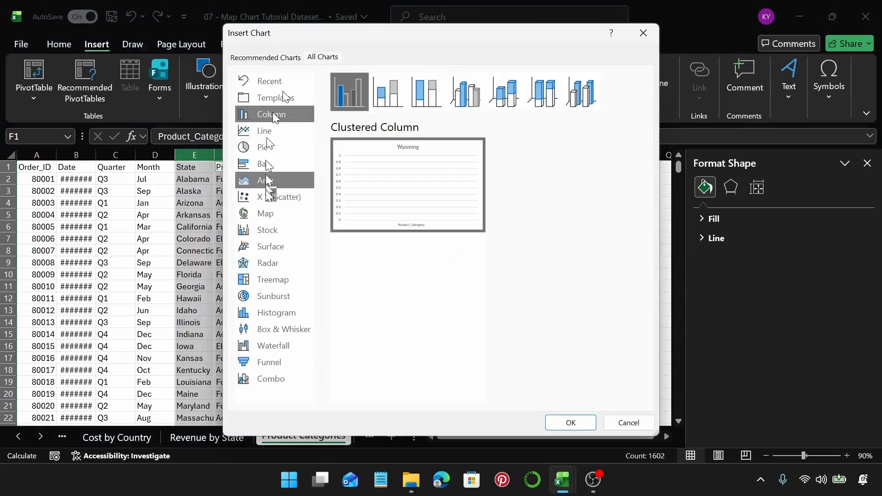
{"action": "left_click", "coordinate": [276, 213]}
{"action": "left_click", "coordinate": [568, 423]}
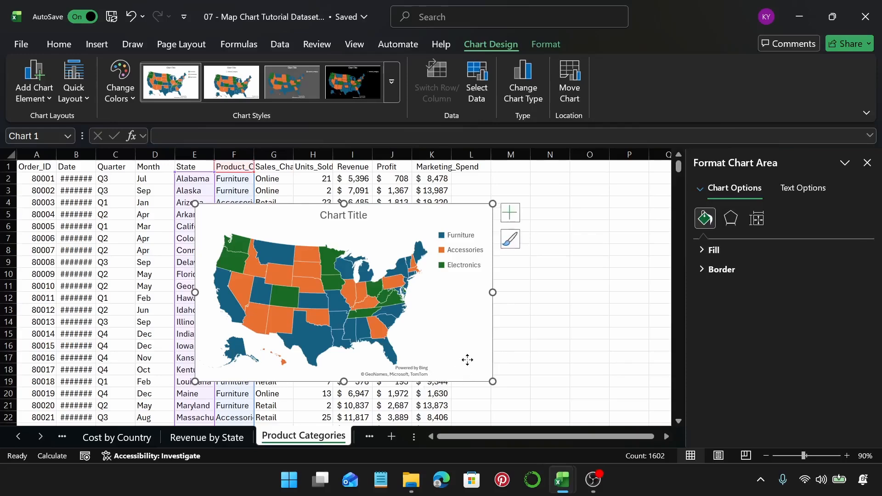
Step: Move the new category map up to row 3 and enlarge it to reach into column N and row 21
{"action": "left_click_drag", "start_coordinate": [466, 360], "coordinate": [456, 336]}
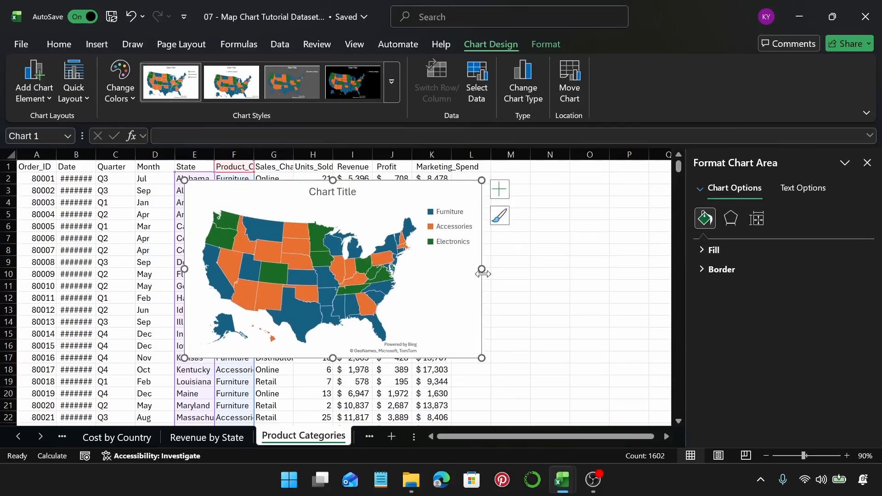
{"action": "left_click_drag", "start_coordinate": [482, 269], "coordinate": [547, 269]}
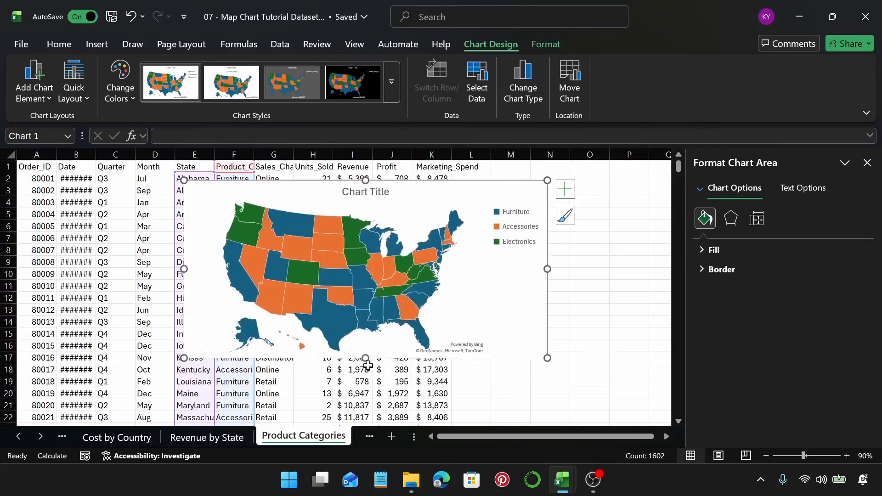
{"action": "left_click_drag", "start_coordinate": [366, 359], "coordinate": [367, 405]}
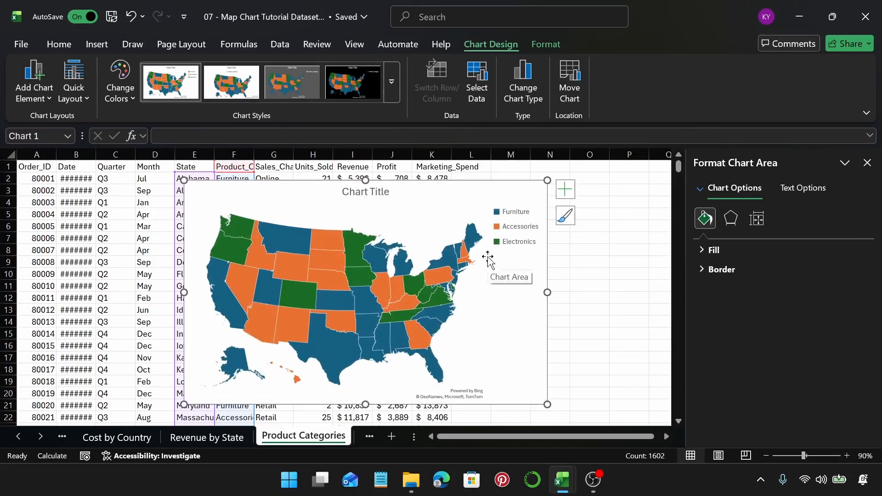
Step: Replace the category map's placeholder title with "Product Categories"
{"action": "left_click", "coordinate": [371, 191]}
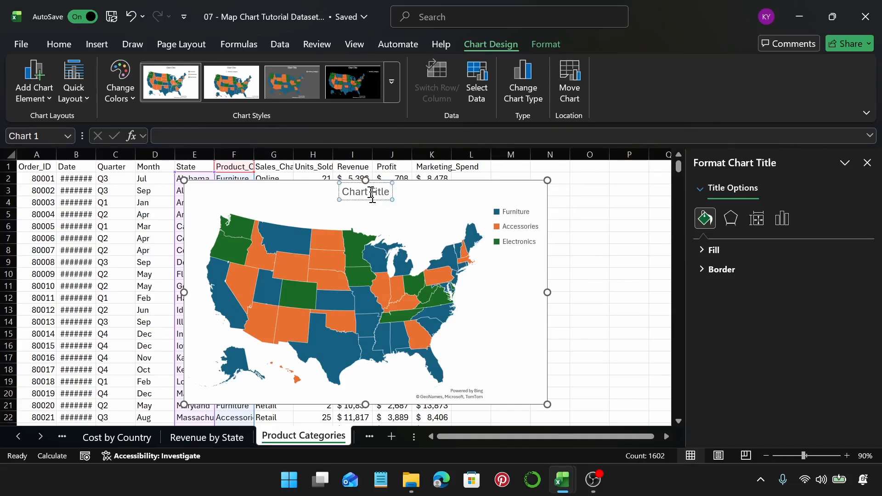
{"action": "triple_click", "coordinate": [371, 193]}
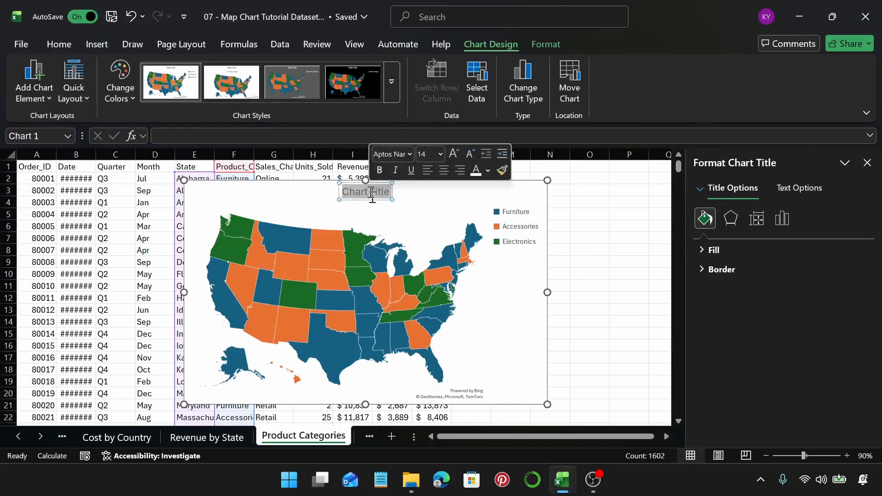
{"action": "type", "text": "Pro"}
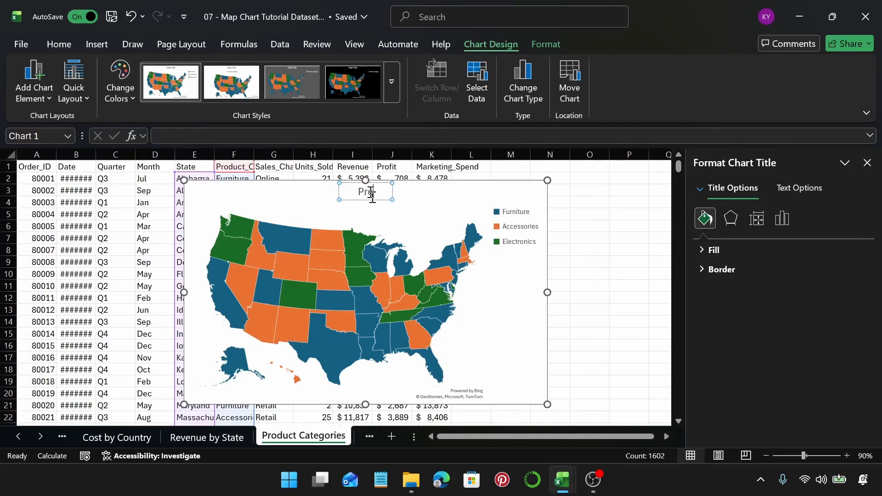
{"action": "type", "text": "duct Categories"}
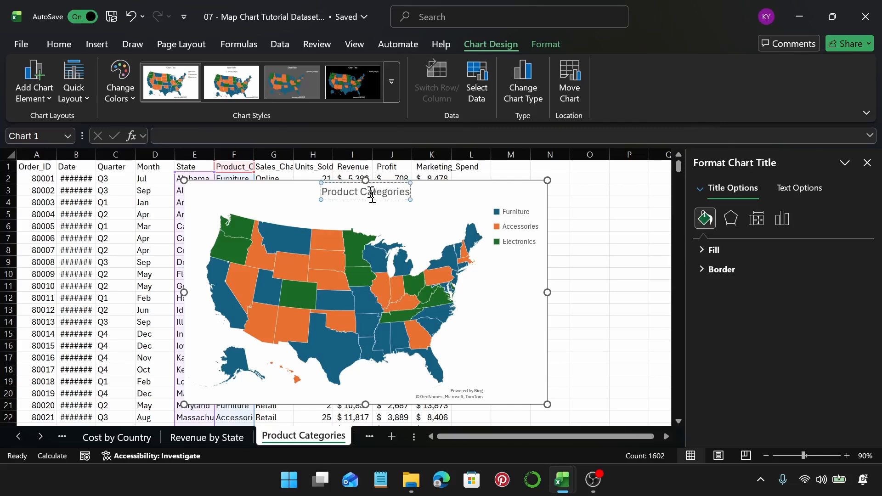
{"action": "left_click", "coordinate": [427, 197]}
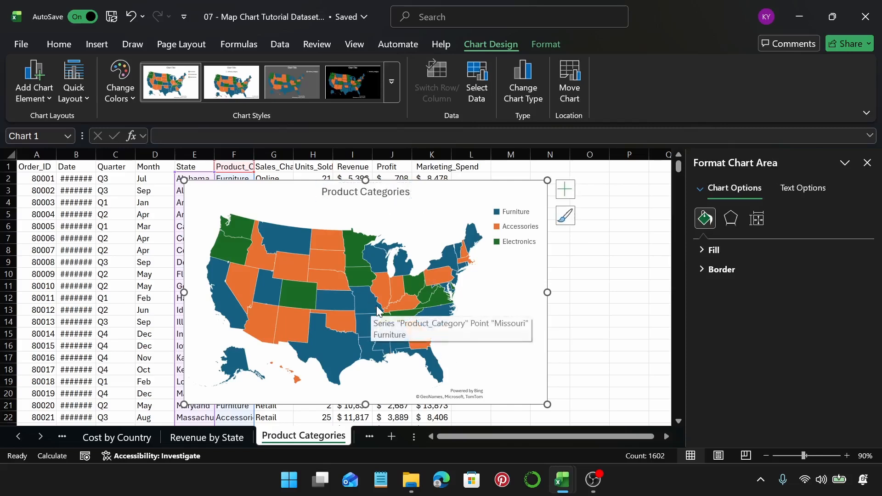
Step: Move the category map up over the header row, widen it within column N and extend it down to row 21
{"action": "left_click_drag", "start_coordinate": [508, 344], "coordinate": [498, 329]}
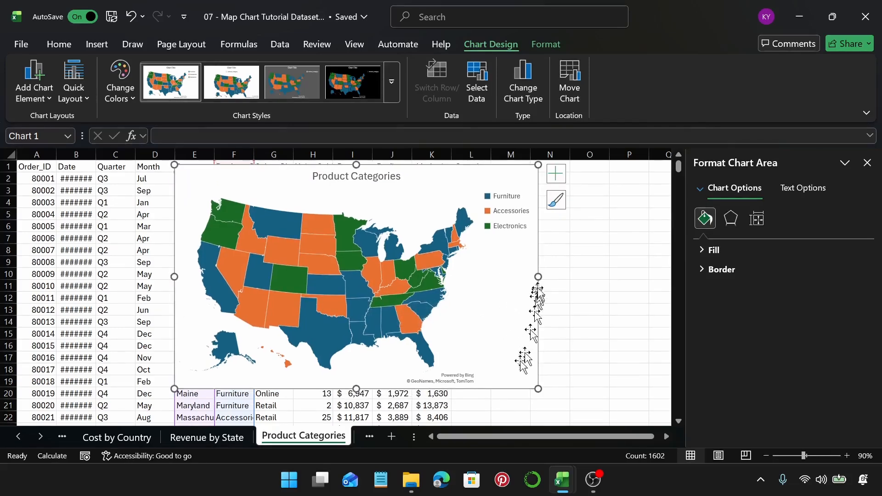
{"action": "left_click_drag", "start_coordinate": [538, 277], "coordinate": [557, 277]}
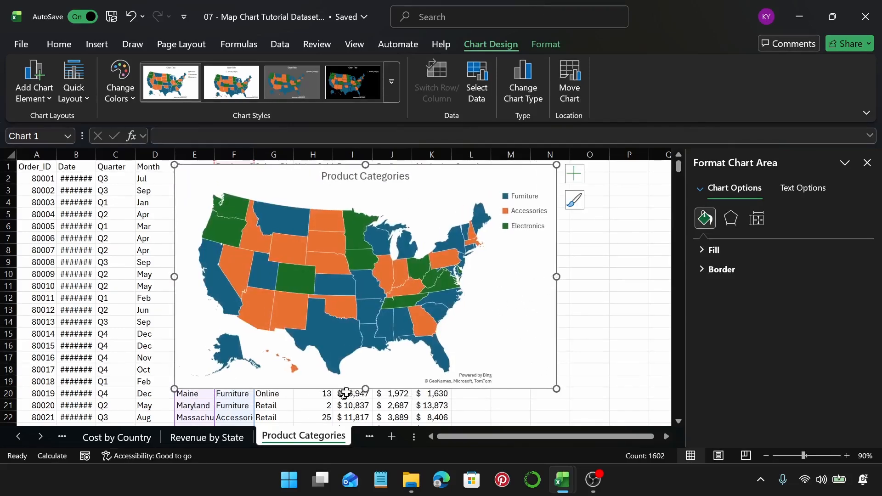
{"action": "left_click_drag", "start_coordinate": [365, 389], "coordinate": [366, 410]}
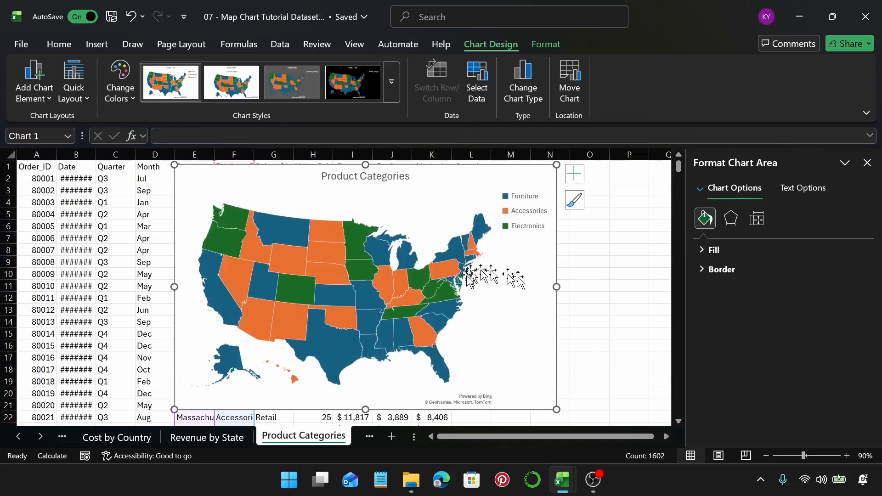
Step: Set the category map's projection to Mercator in its data series options
{"action": "left_click", "coordinate": [422, 292]}
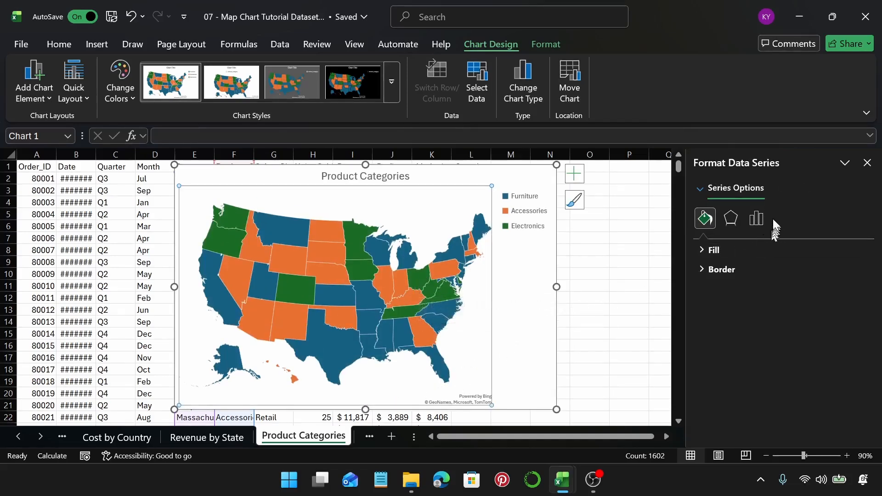
{"action": "left_click", "coordinate": [757, 218]}
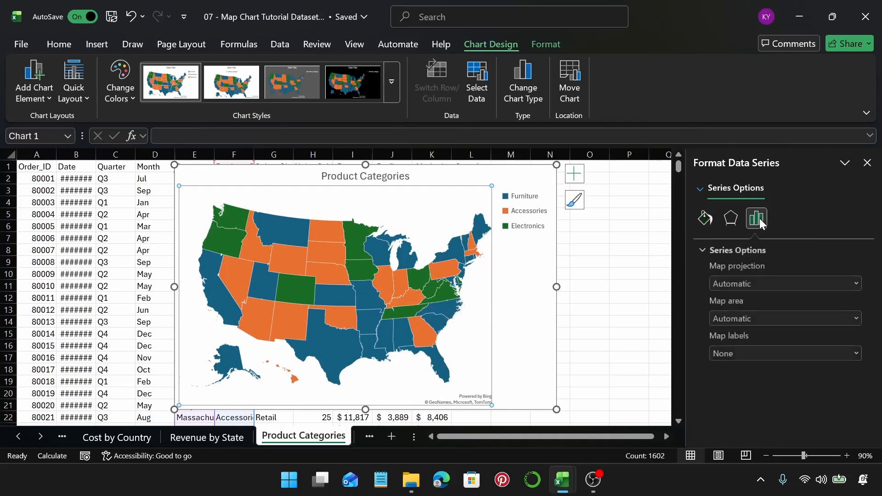
{"action": "left_click", "coordinate": [855, 285]}
{"action": "left_click", "coordinate": [763, 313]}
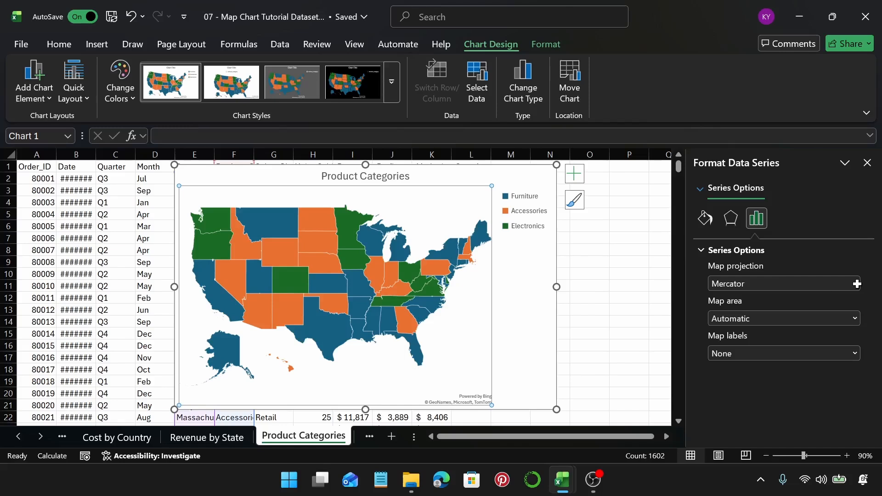
Step: Try the Miller and Albers projections on the category map and return it to Mercator
{"action": "left_click", "coordinate": [856, 283]}
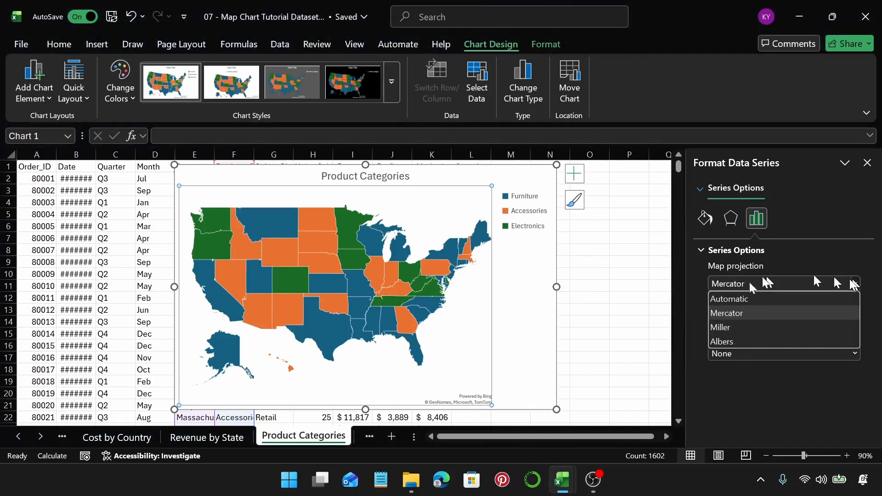
{"action": "left_click", "coordinate": [757, 330]}
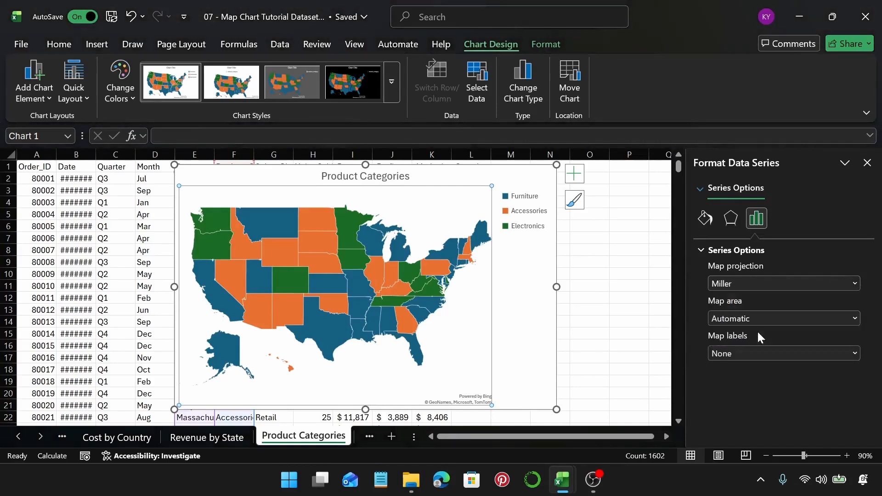
{"action": "left_click", "coordinate": [856, 283]}
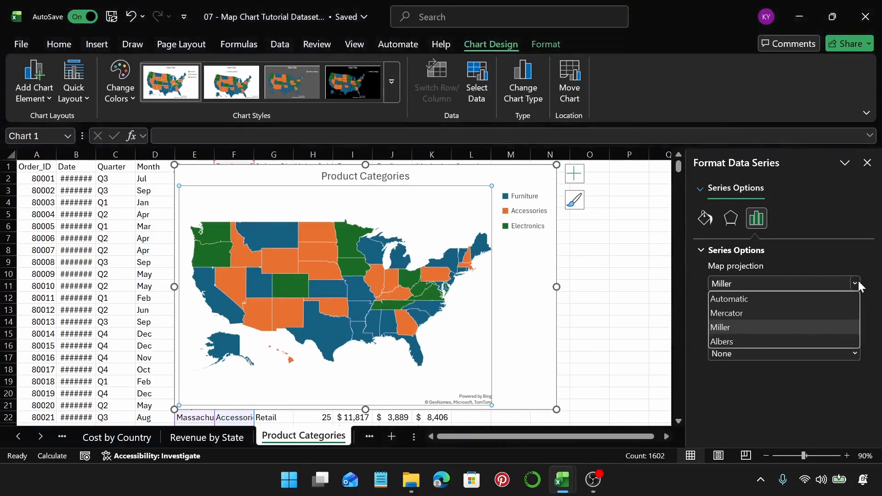
{"action": "left_click", "coordinate": [758, 342]}
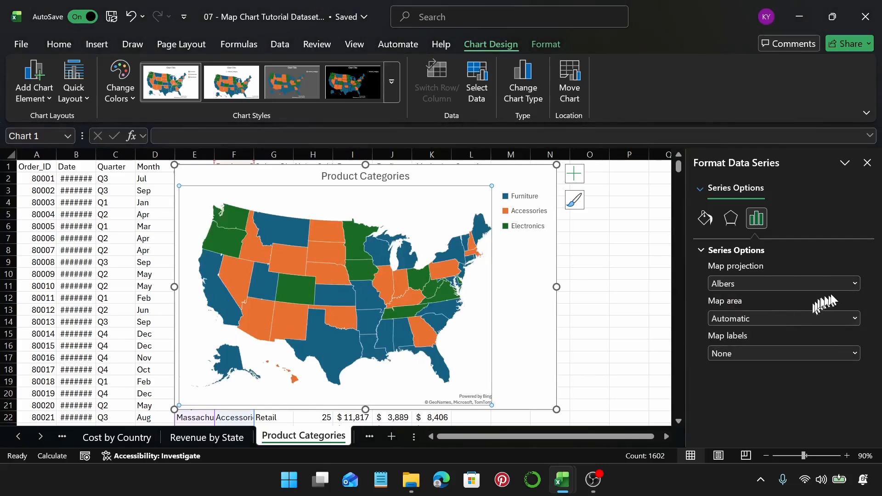
{"action": "left_click", "coordinate": [852, 284]}
{"action": "left_click", "coordinate": [765, 313]}
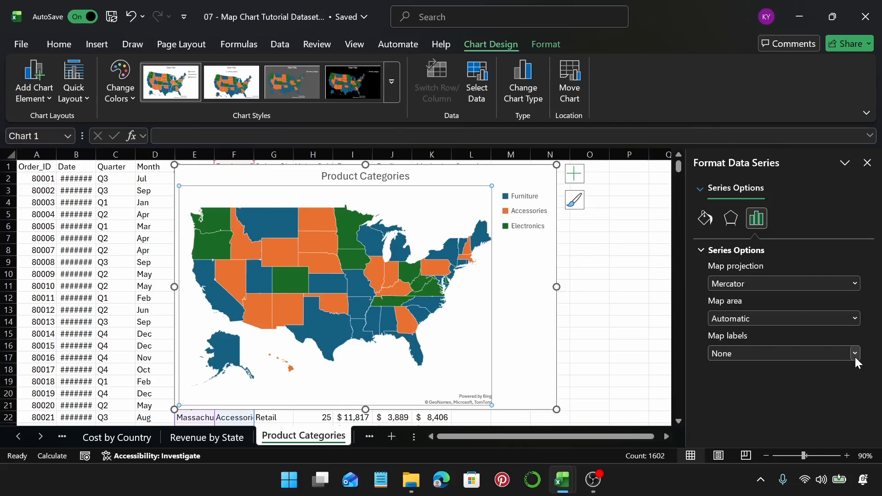
Step: Label the states on the category map by setting its map labels to Best fit only
{"action": "left_click", "coordinate": [854, 354]}
{"action": "left_click", "coordinate": [737, 384]}
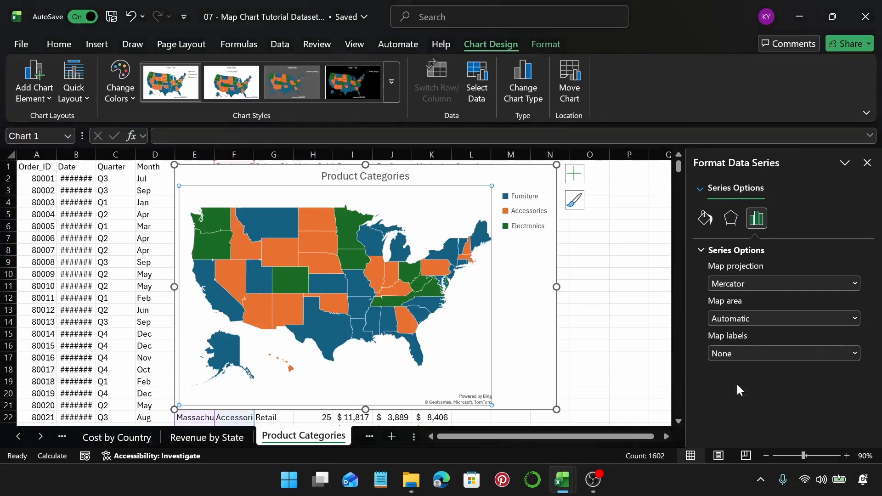
{"action": "left_click", "coordinate": [466, 336]}
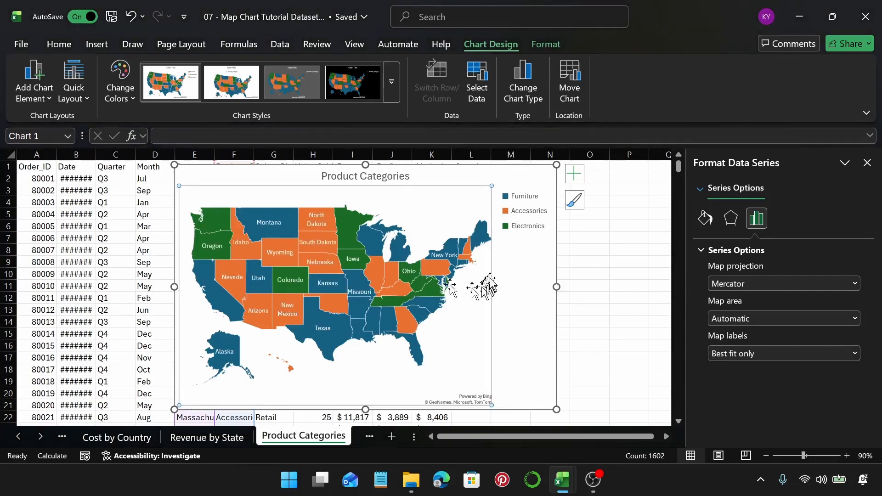
{"action": "left_click", "coordinate": [514, 263]}
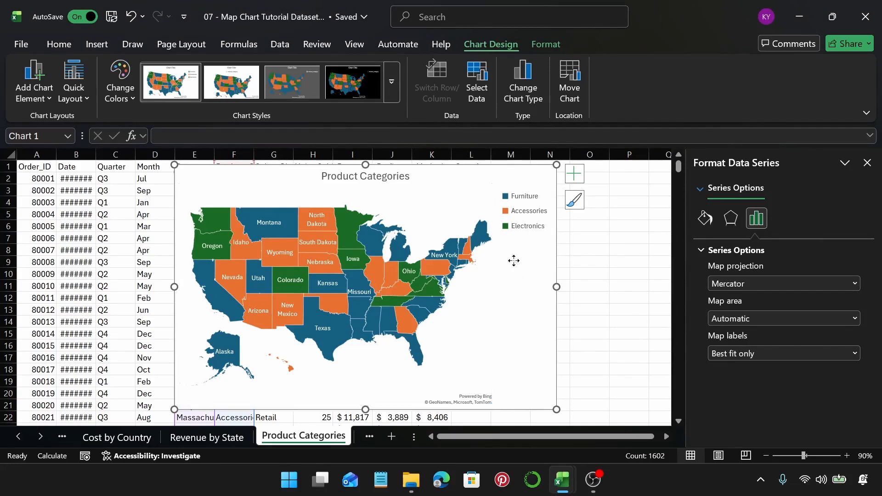
Step: Enlarge the labelled category map to reach into column O and row 23
{"action": "left_click_drag", "start_coordinate": [556, 287], "coordinate": [592, 288]}
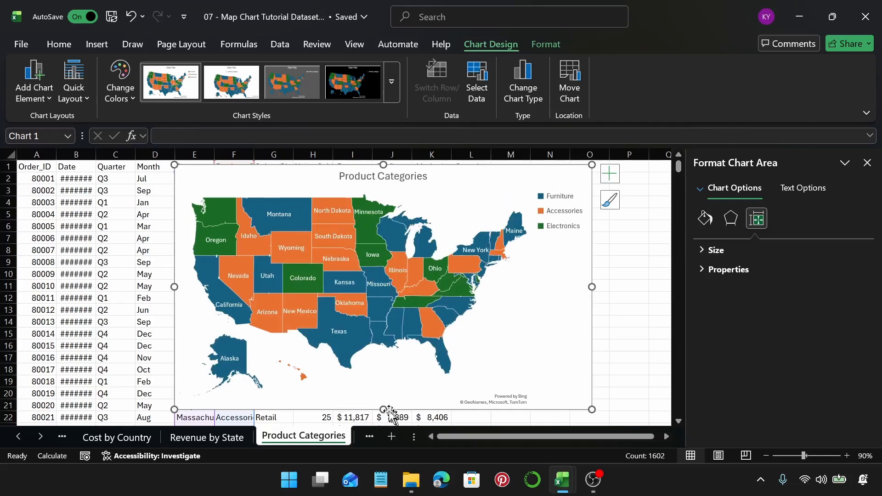
{"action": "left_click_drag", "start_coordinate": [387, 412], "coordinate": [397, 390]}
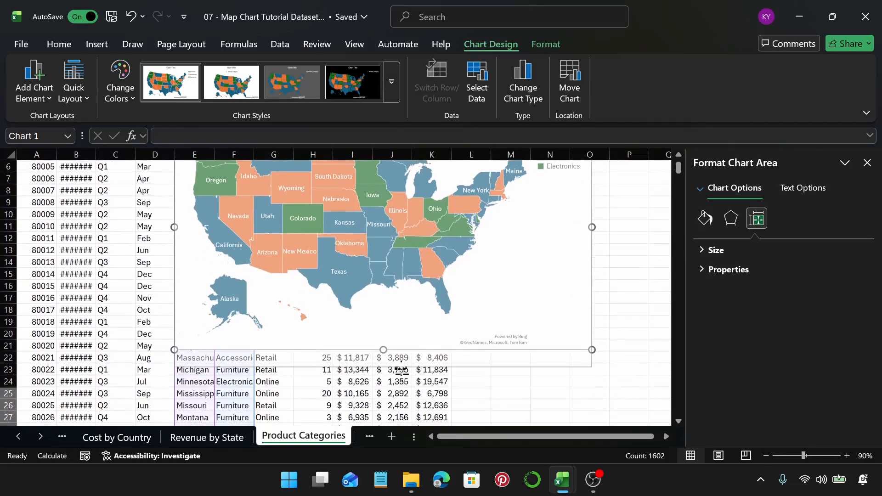
{"action": "scroll", "coordinate": [558, 303], "scroll_direction": "up", "scroll_amount": 2}
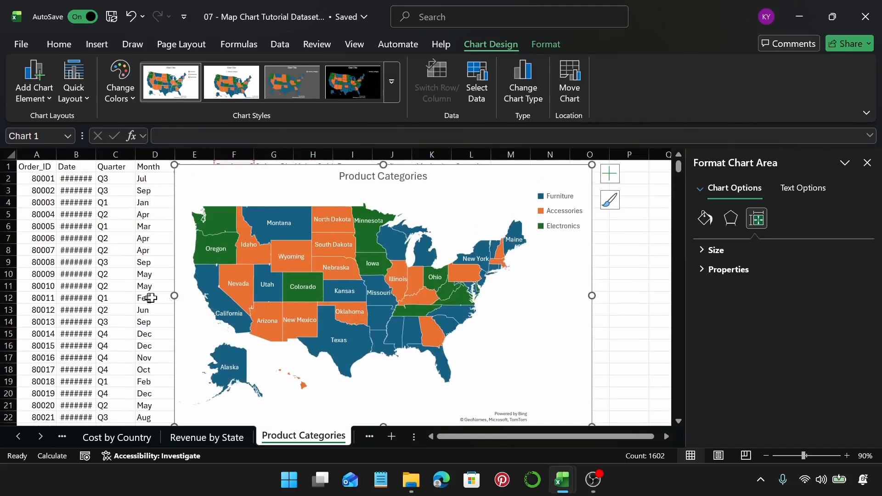
Step: On the Marketing sheet, insert a filled map chart from the State and Marketing_Spend columns
{"action": "left_click", "coordinate": [468, 299]}
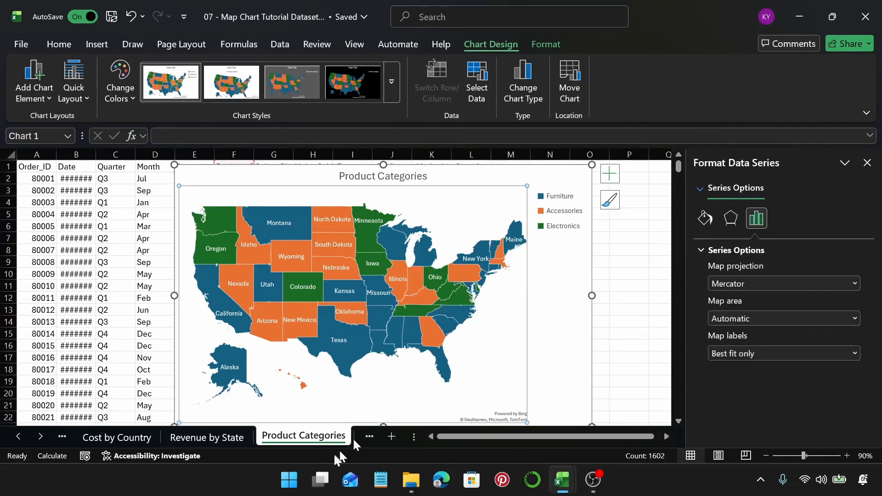
{"action": "left_click", "coordinate": [368, 438]}
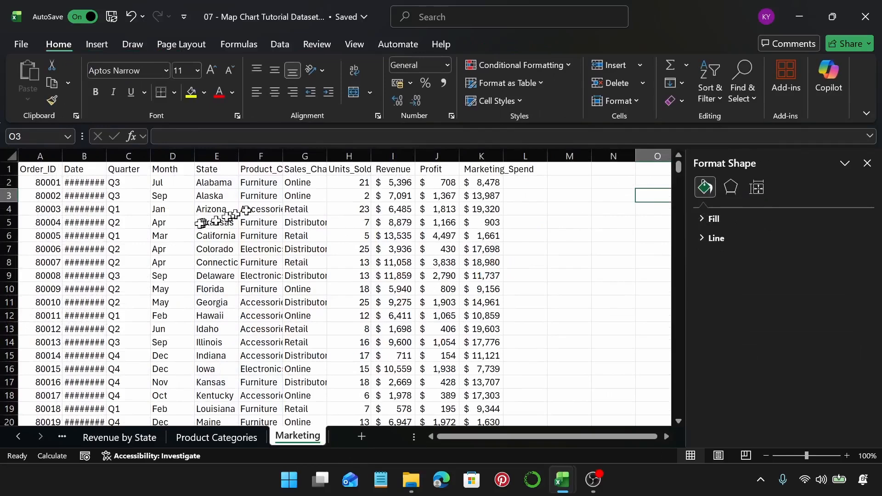
{"action": "left_click", "coordinate": [220, 156]}
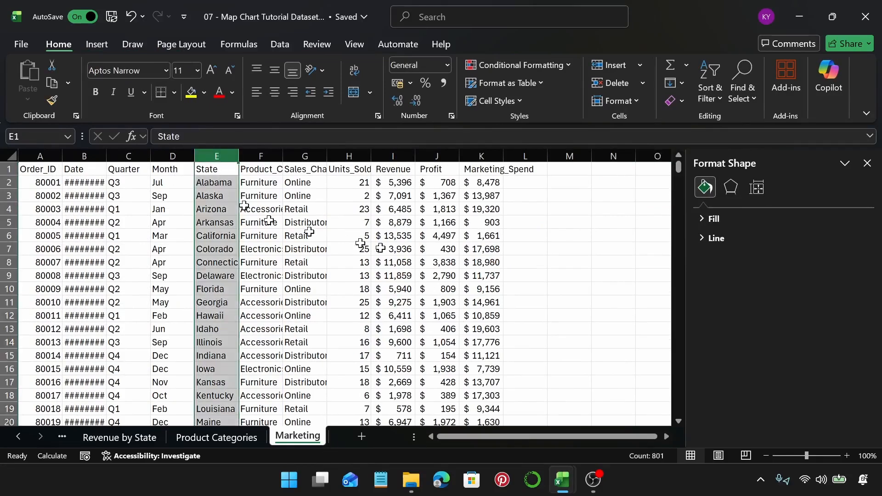
{"action": "left_click", "coordinate": [490, 154], "text": "ctrl"}
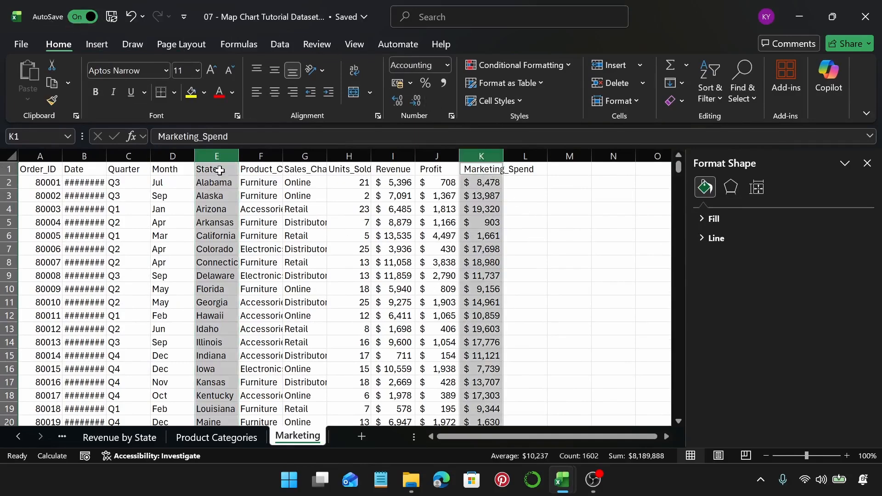
{"action": "left_click", "coordinate": [97, 45]}
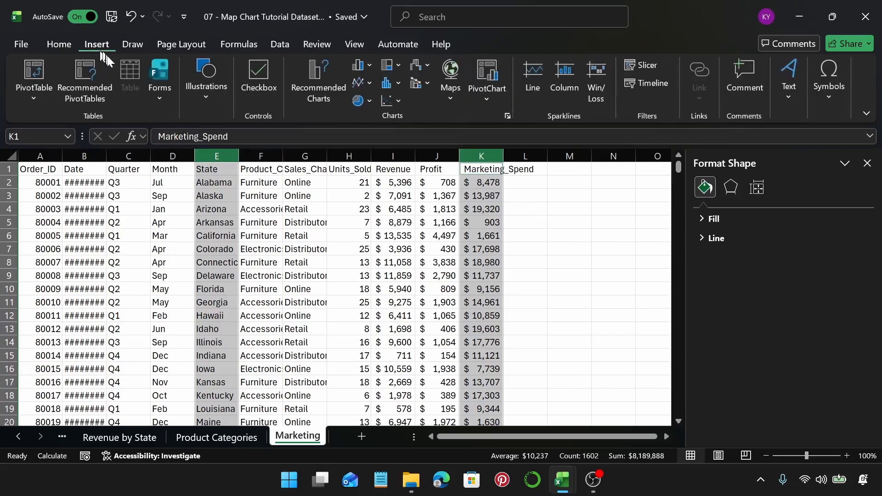
{"action": "left_click", "coordinate": [307, 94]}
{"action": "left_click", "coordinate": [325, 58]}
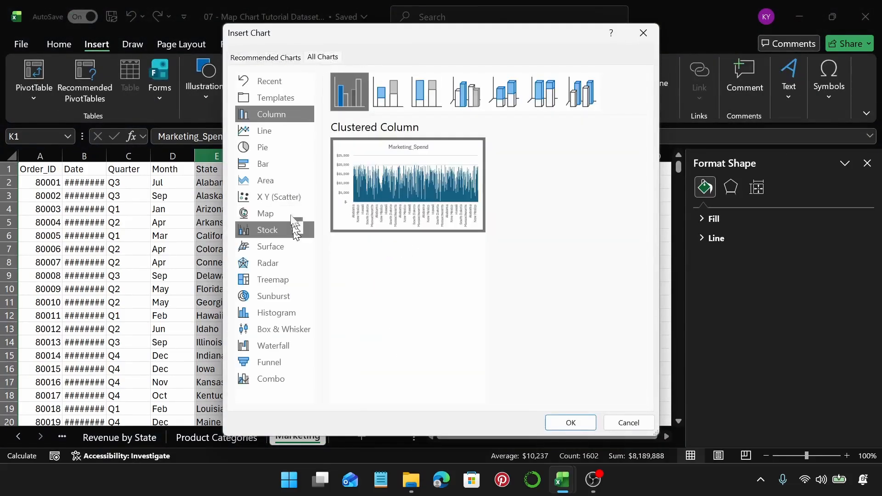
{"action": "left_click", "coordinate": [289, 214]}
{"action": "left_click", "coordinate": [572, 420]}
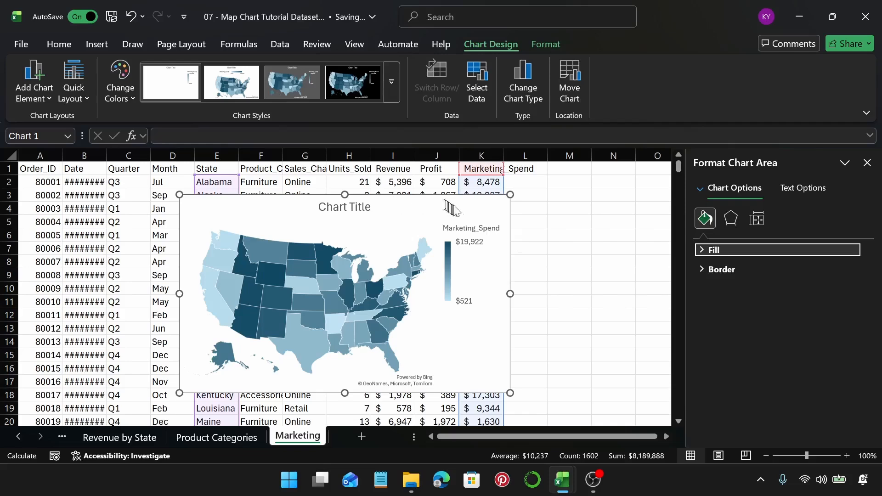
Step: Move the marketing map slightly up toward column D and enlarge it to reach into column L and row 19
{"action": "left_click_drag", "start_coordinate": [453, 207], "coordinate": [441, 197]}
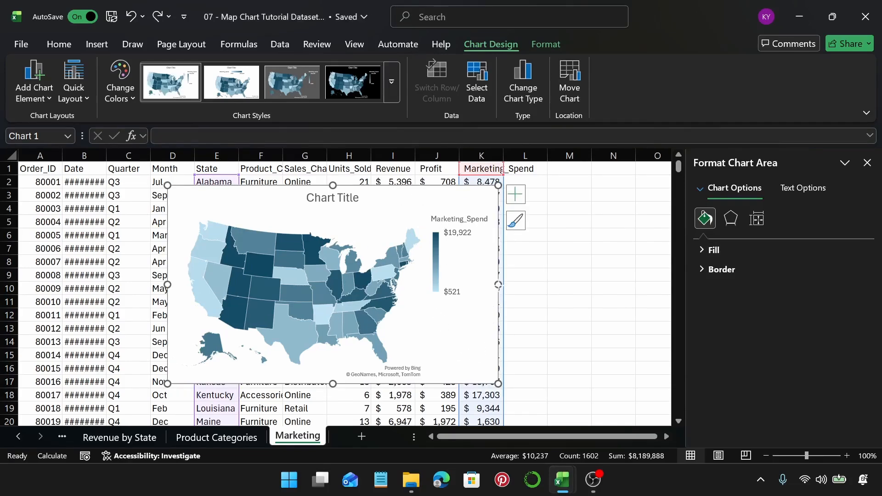
{"action": "left_click_drag", "start_coordinate": [498, 285], "coordinate": [543, 285]}
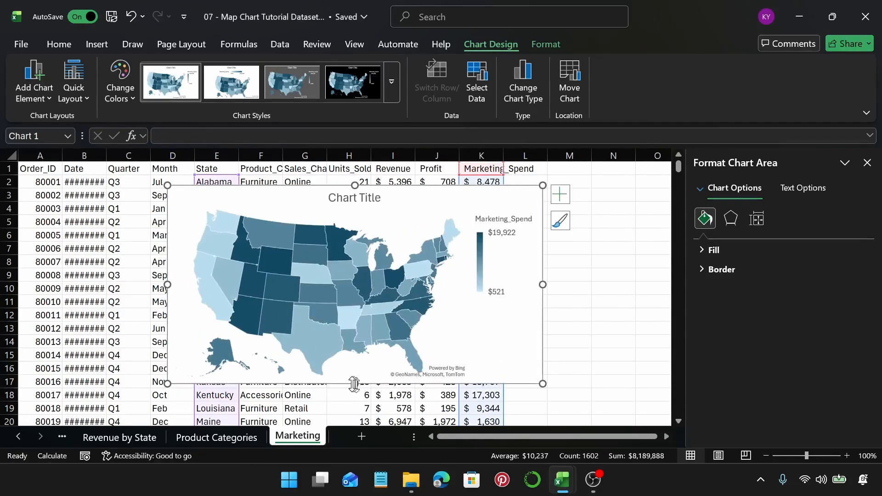
{"action": "left_click_drag", "start_coordinate": [354, 384], "coordinate": [355, 411]}
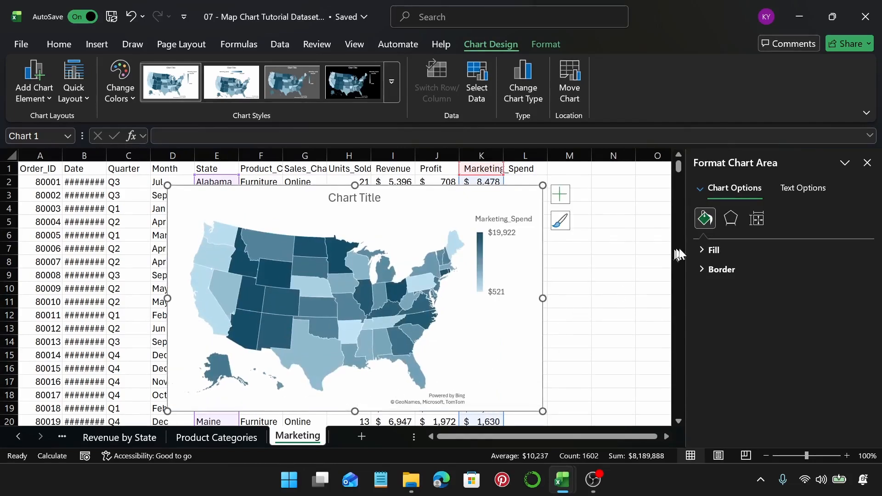
Step: Set the marketing map's projection to Miller in its data series options
{"action": "left_click", "coordinate": [383, 269]}
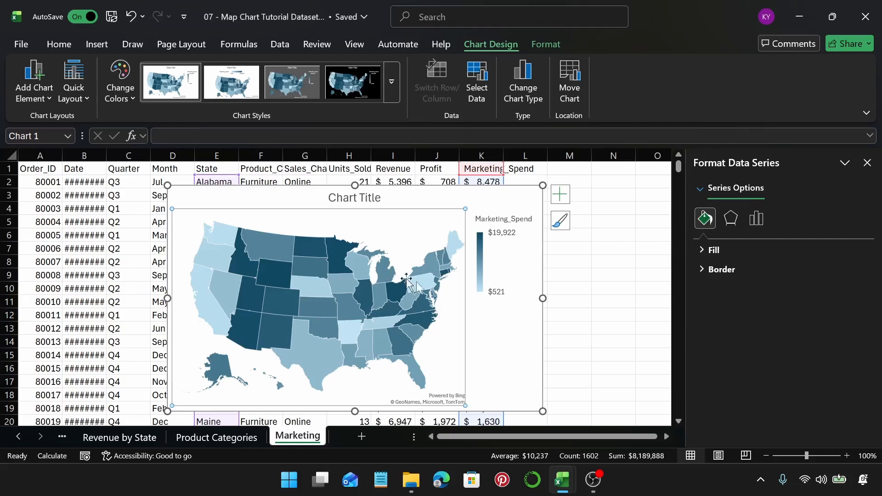
{"action": "left_click", "coordinate": [756, 219]}
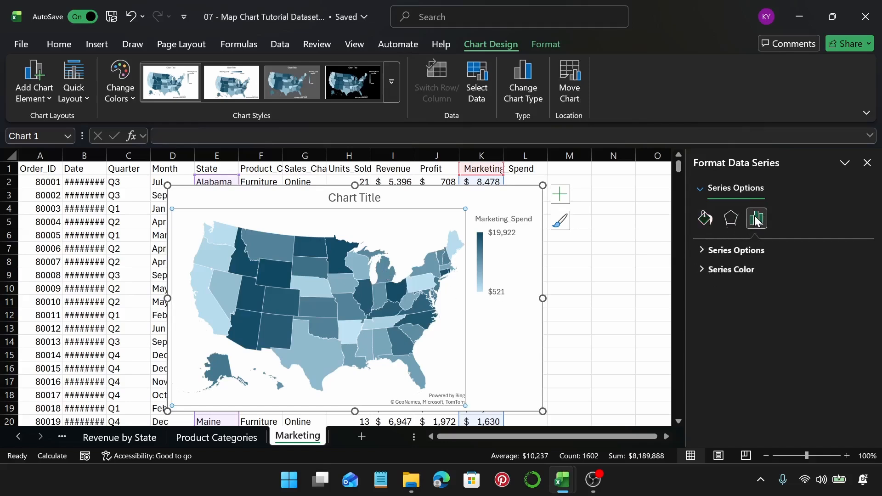
{"action": "left_click", "coordinate": [728, 256]}
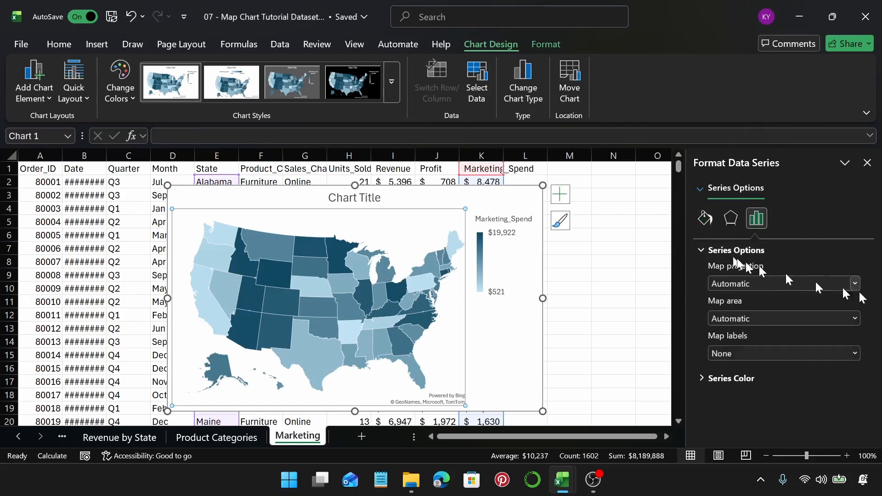
{"action": "left_click", "coordinate": [855, 284]}
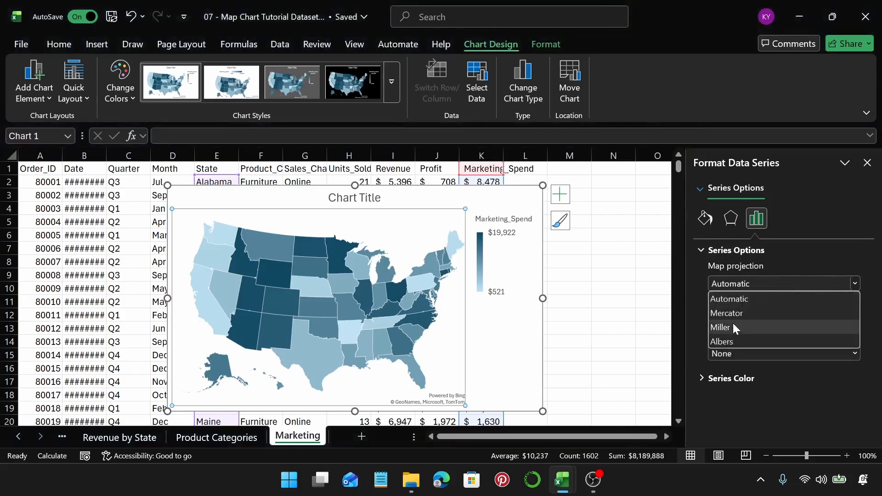
{"action": "left_click", "coordinate": [733, 327]}
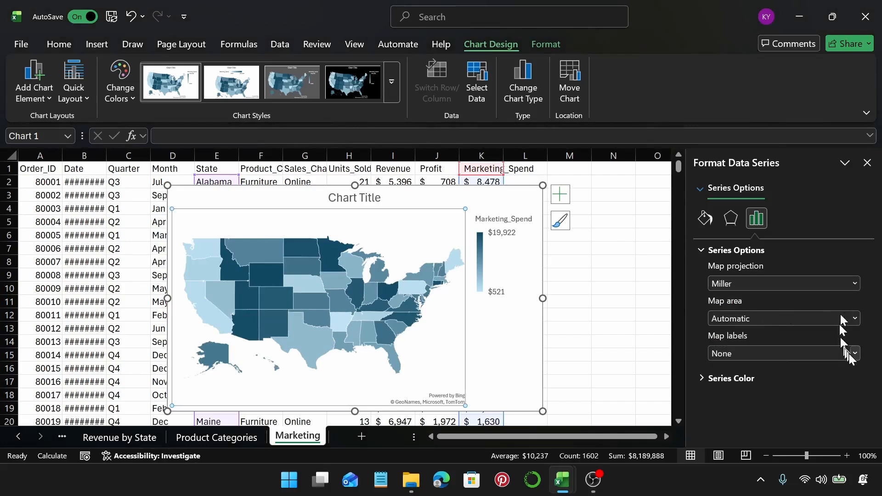
Step: Change the marketing map's series color to Diverging (3-color)
{"action": "left_click", "coordinate": [826, 375]}
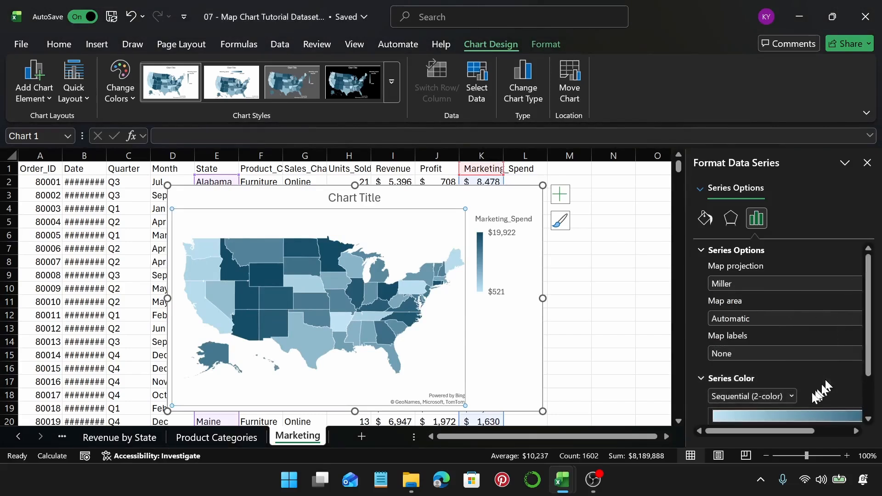
{"action": "scroll", "coordinate": [795, 367], "scroll_direction": "down", "scroll_amount": 2}
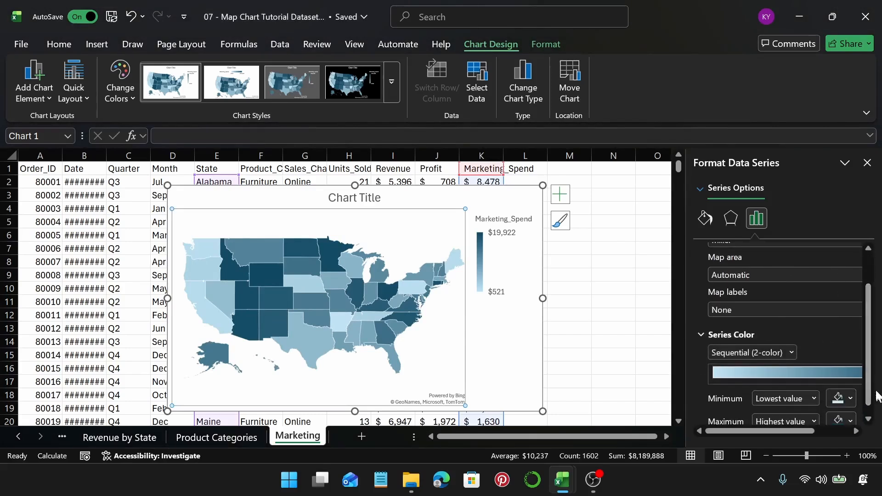
{"action": "left_click", "coordinate": [791, 357]}
{"action": "left_click", "coordinate": [770, 379]}
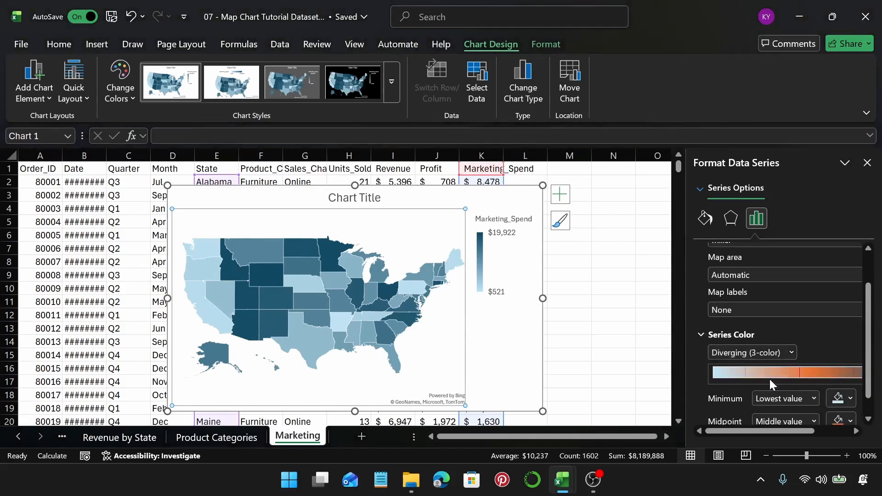
{"action": "scroll", "coordinate": [832, 358], "scroll_direction": "up", "scroll_amount": 1}
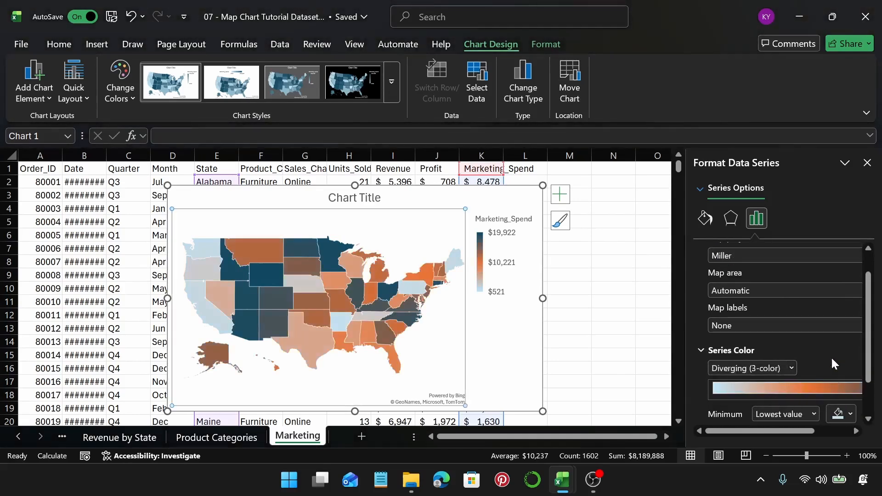
Step: Apply a centered outer shadow preset to the marketing map's chart area, with 60% transparency, 102% size and 5 pt blur
{"action": "left_click", "coordinate": [506, 198]}
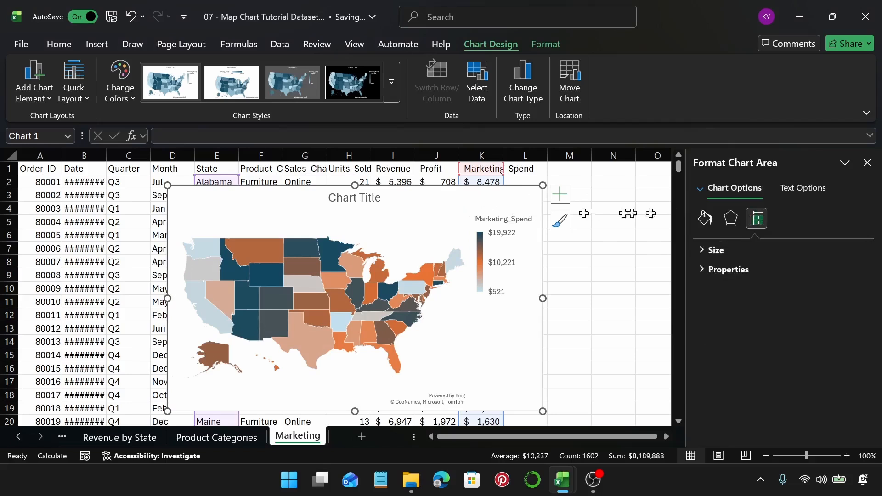
{"action": "left_click", "coordinate": [725, 220]}
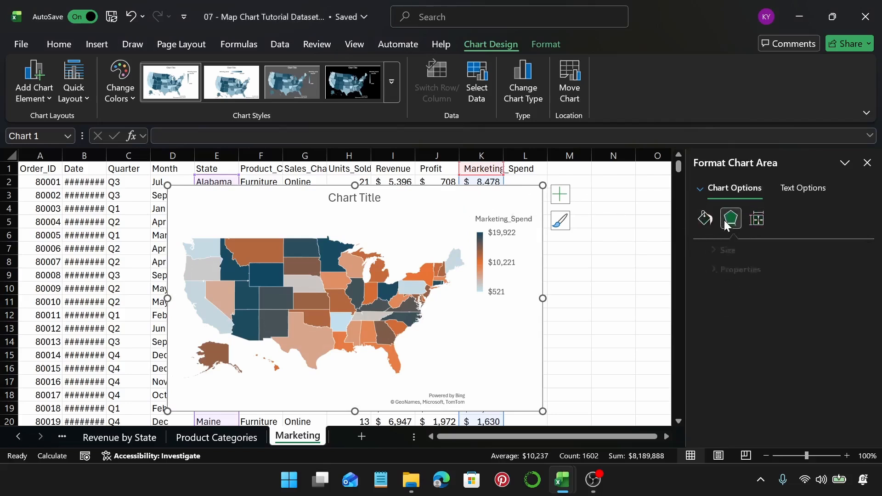
{"action": "left_click", "coordinate": [727, 252]}
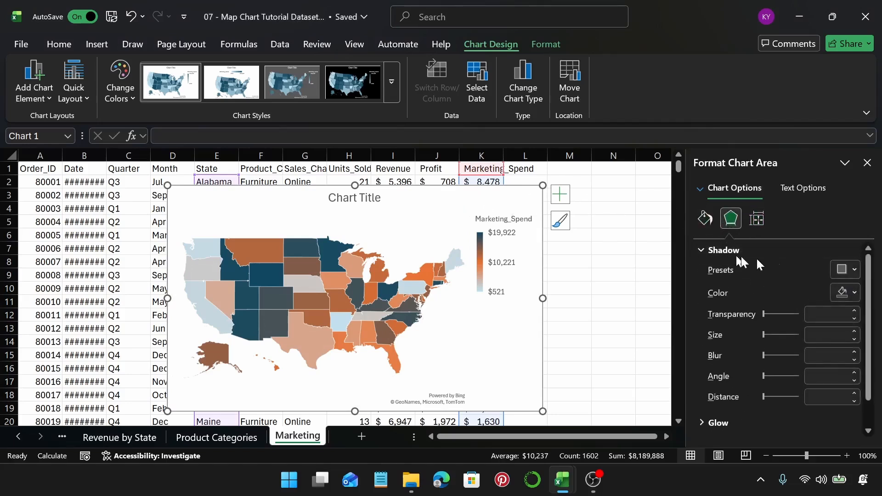
{"action": "left_click", "coordinate": [846, 270]}
{"action": "left_click", "coordinate": [809, 148]}
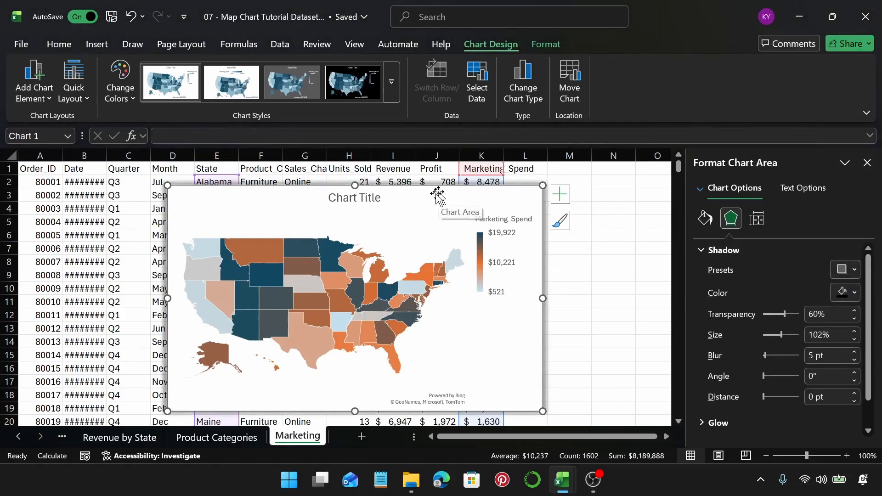
Step: Change the marketing map's chart title to "Marketing Spend"
{"action": "left_click", "coordinate": [339, 199]}
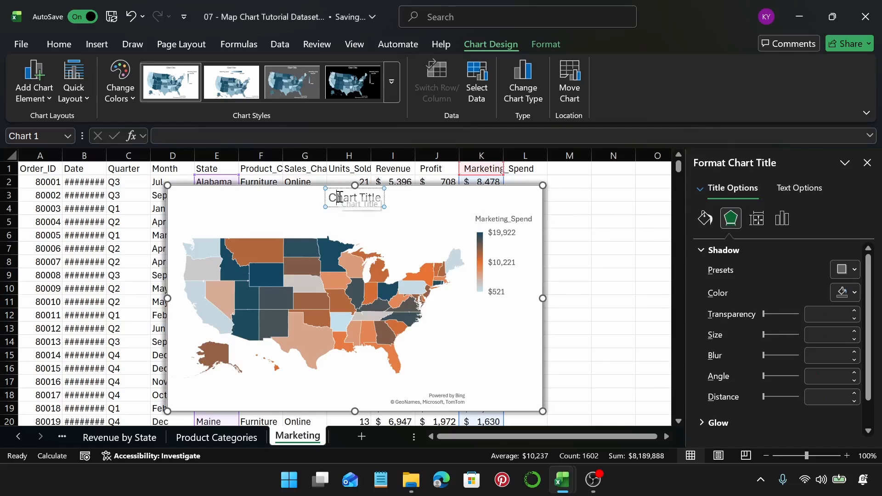
{"action": "triple_click", "coordinate": [339, 198]}
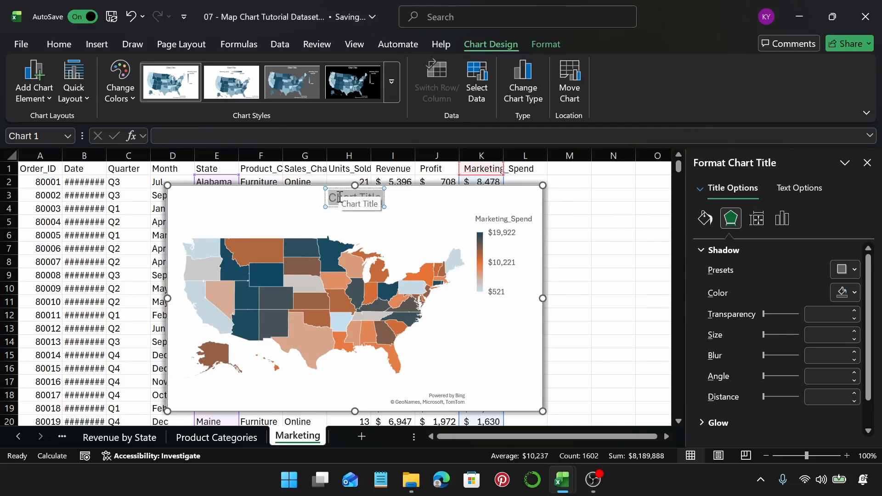
{"action": "type", "text": "Marke"}
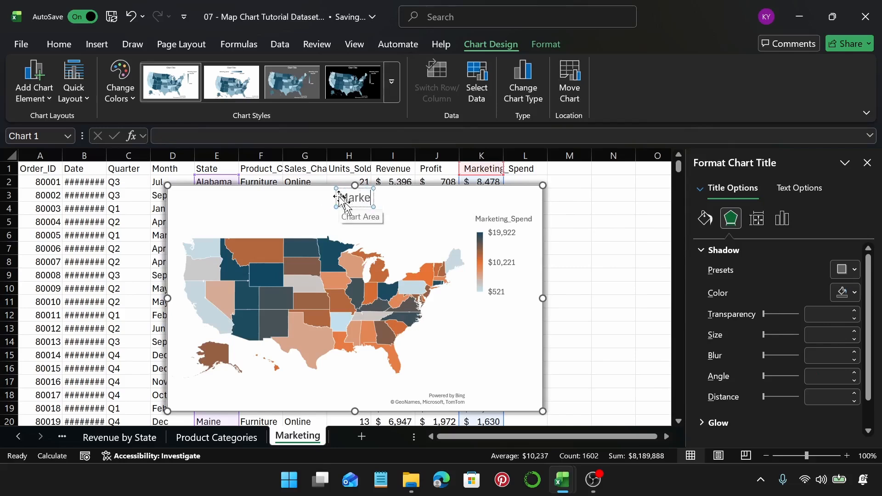
{"action": "type", "text": "ting S"}
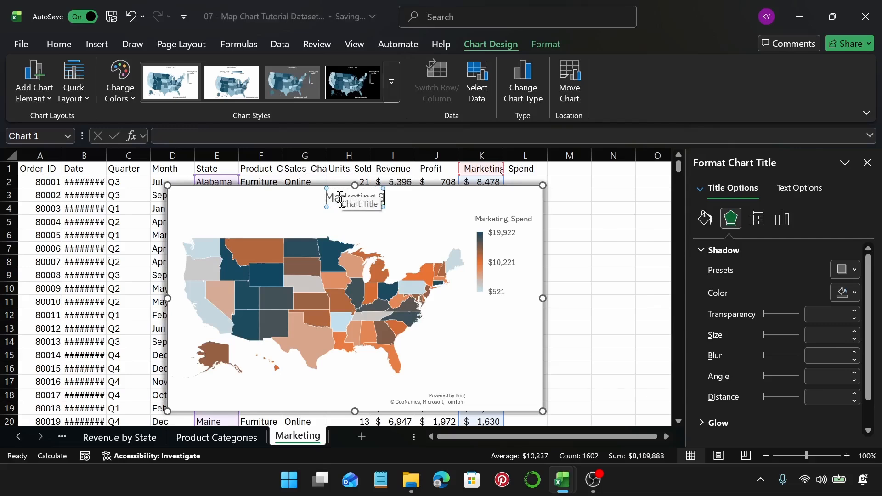
{"action": "type", "text": "pend"}
{"action": "left_click", "coordinate": [414, 207]}
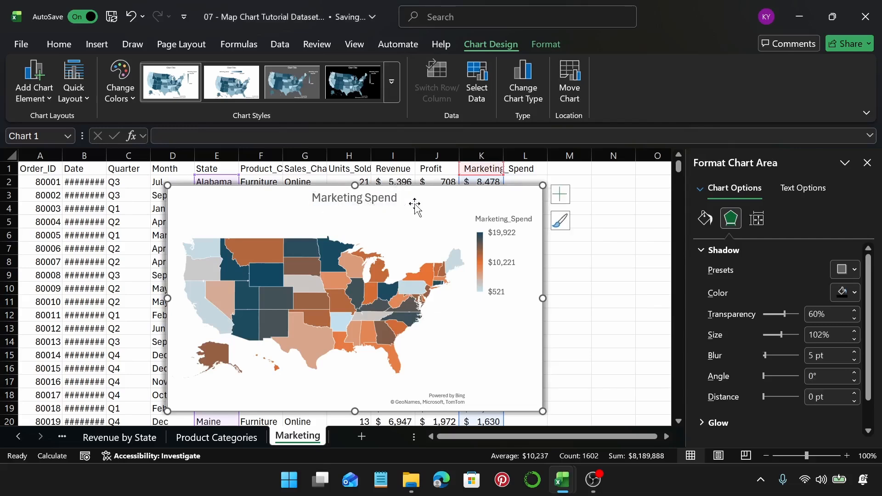